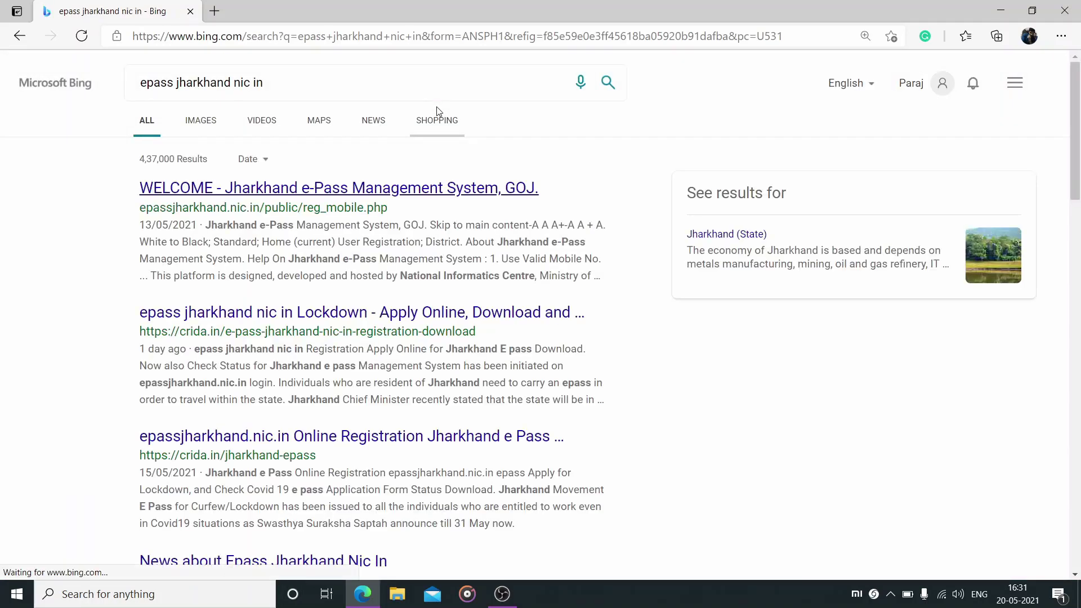
# Open the Jharkhand e-Pass site's registration form and enter the mobile number in both fields
pyautogui.click(229, 197)
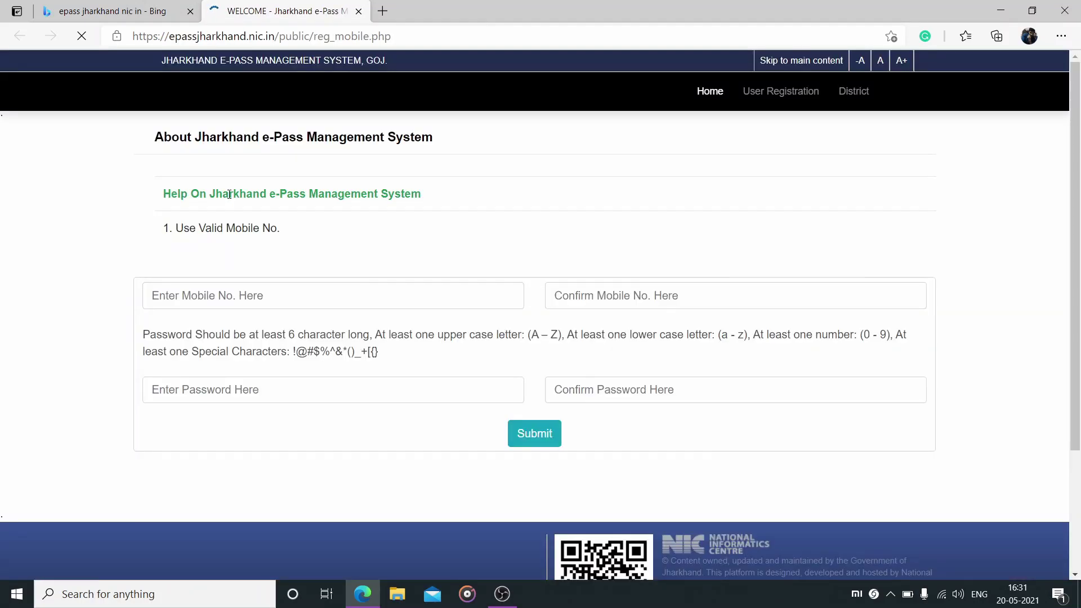
pyautogui.click(775, 91)
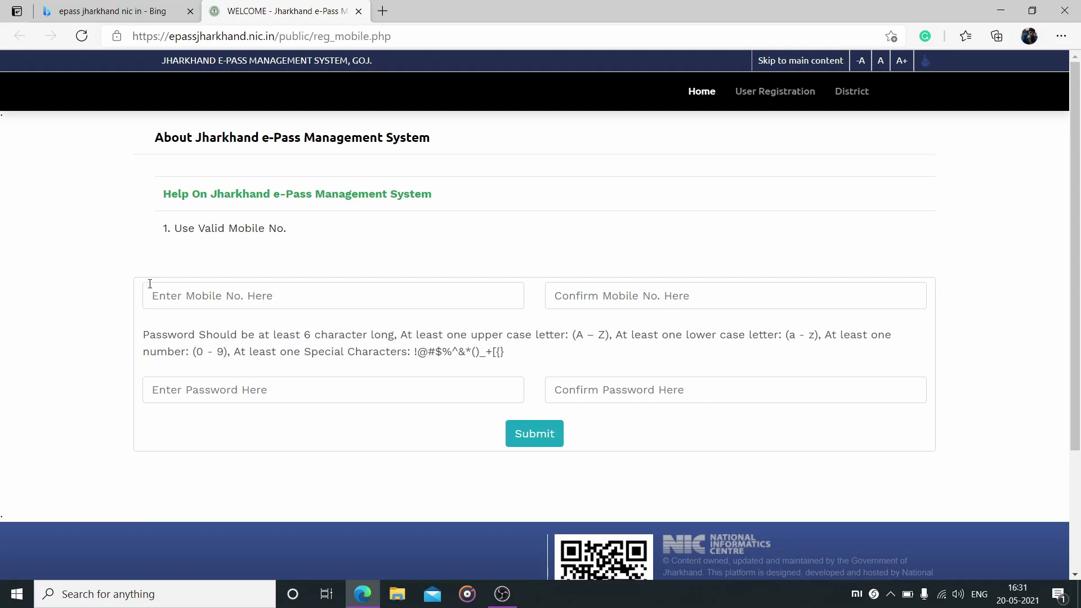
pyautogui.click(398, 306)
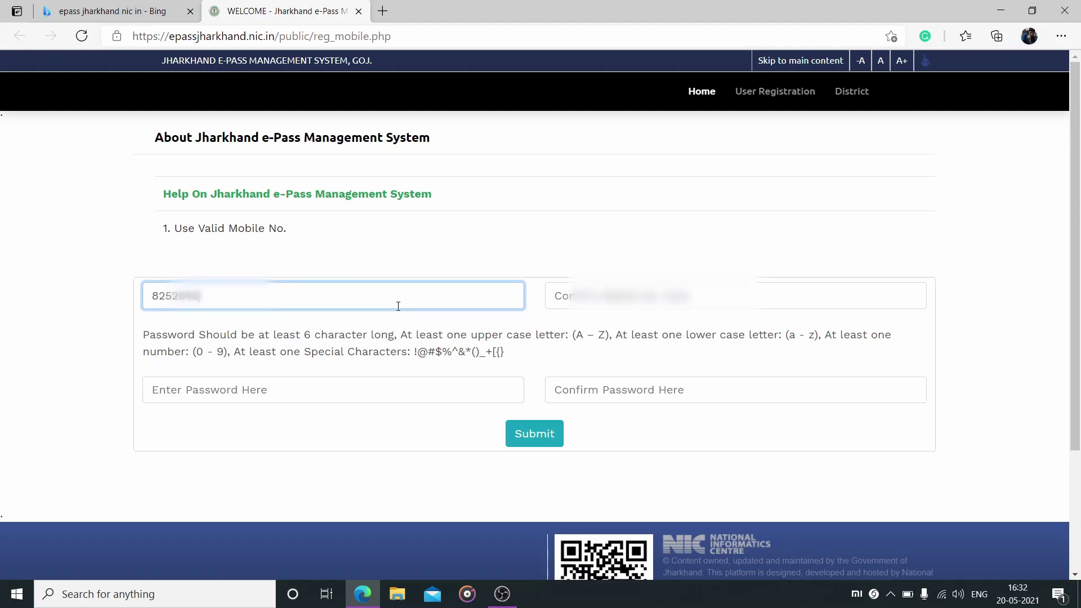
pyautogui.press('Tab')
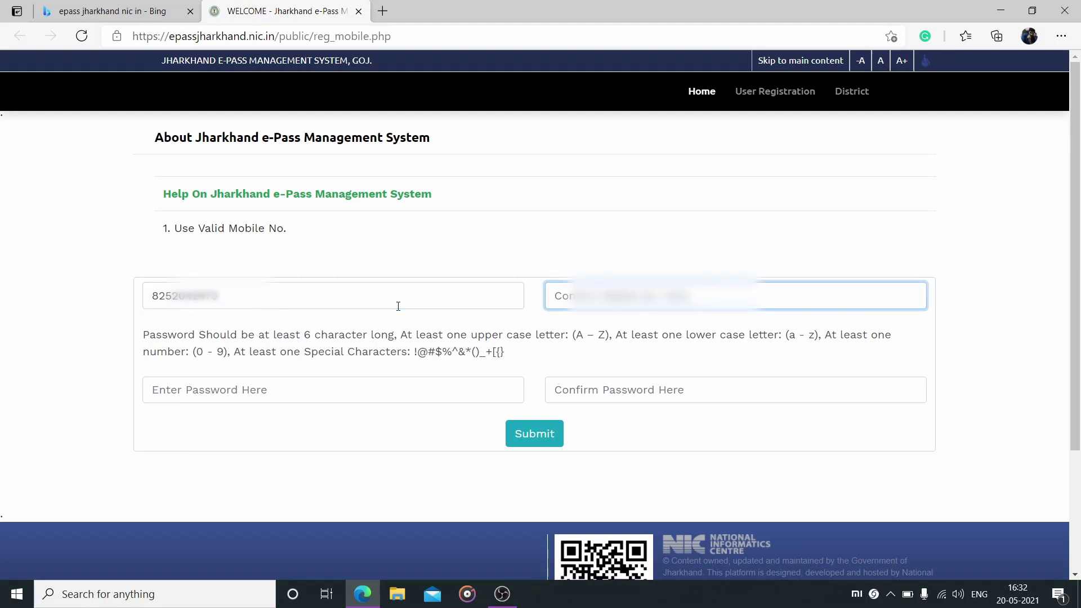
pyautogui.hotkey('ctrl', 'v')
pyautogui.press('Tab')
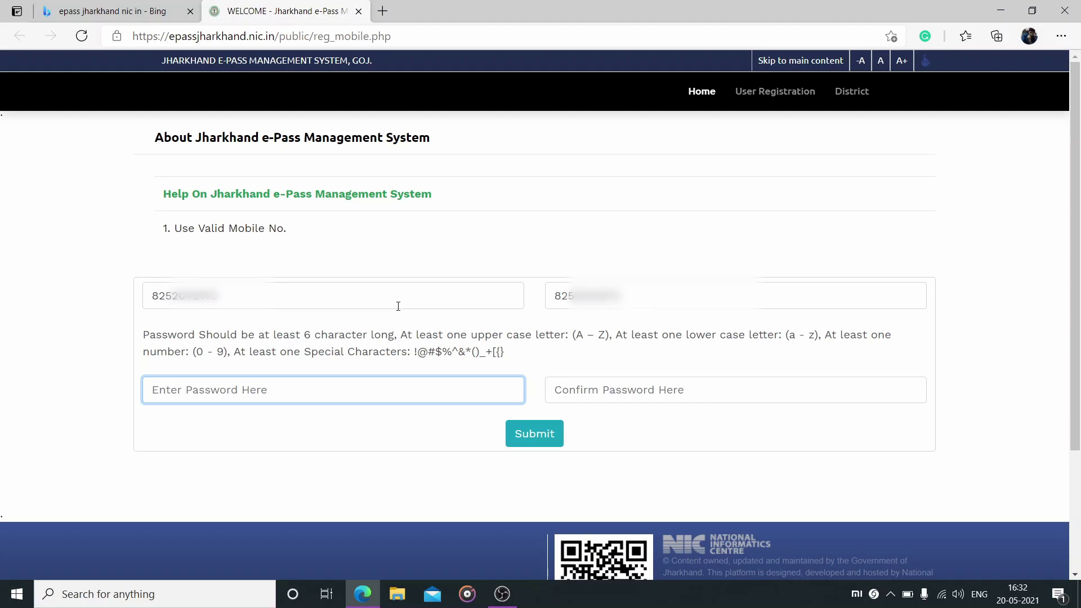
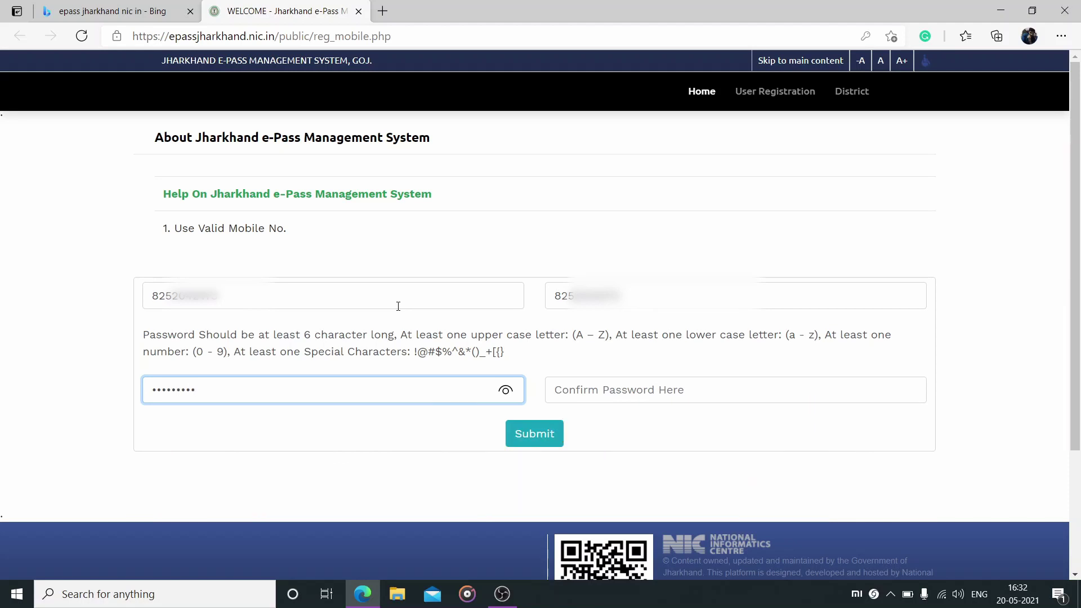
# Type the account password, confirm it, and submit the registration
pyautogui.click(549, 390)
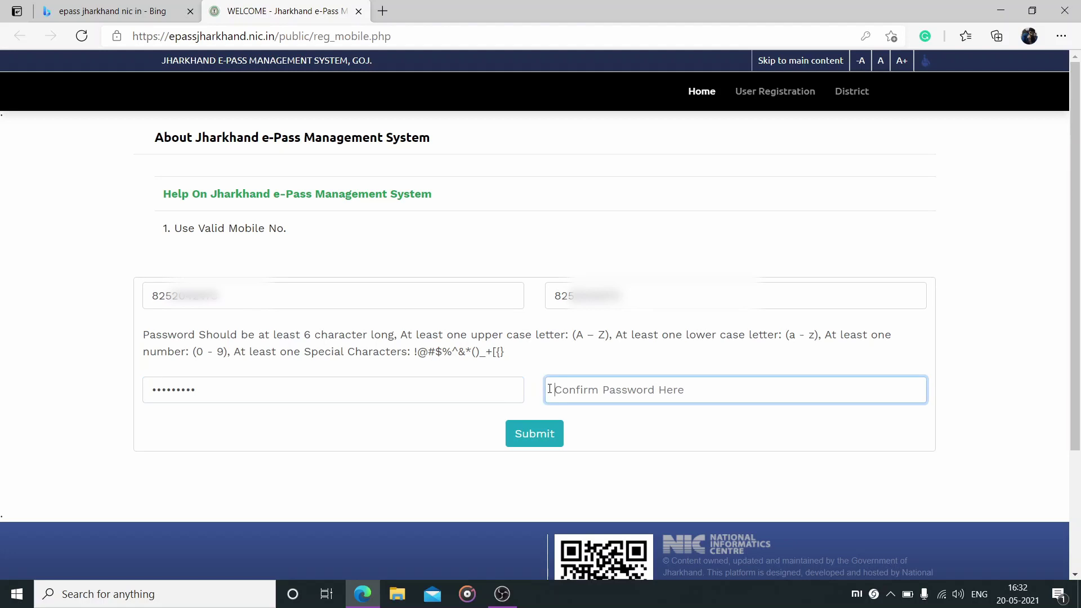
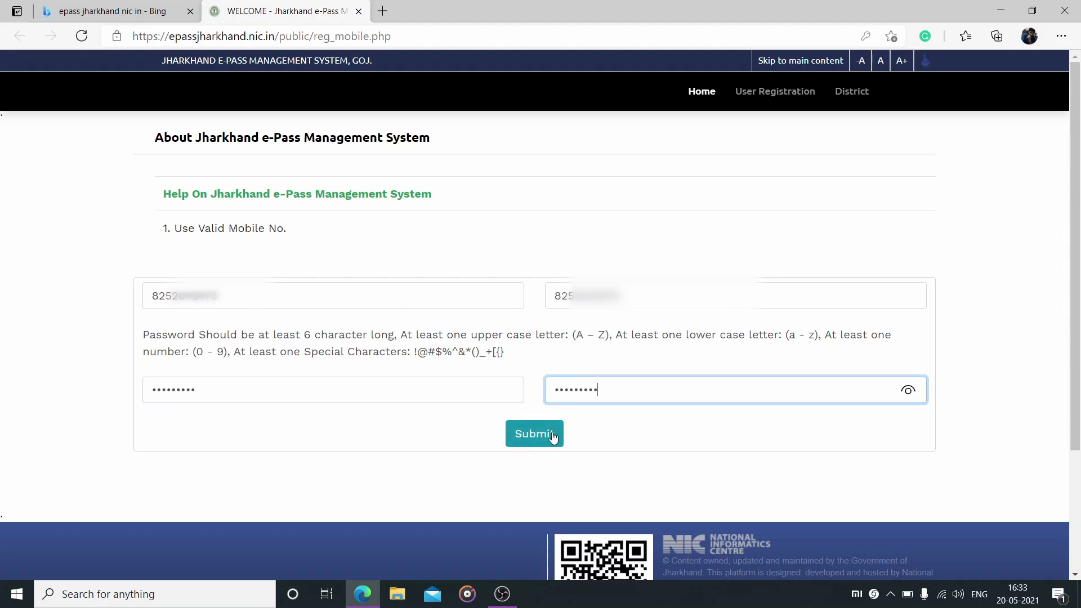
pyautogui.click(551, 438)
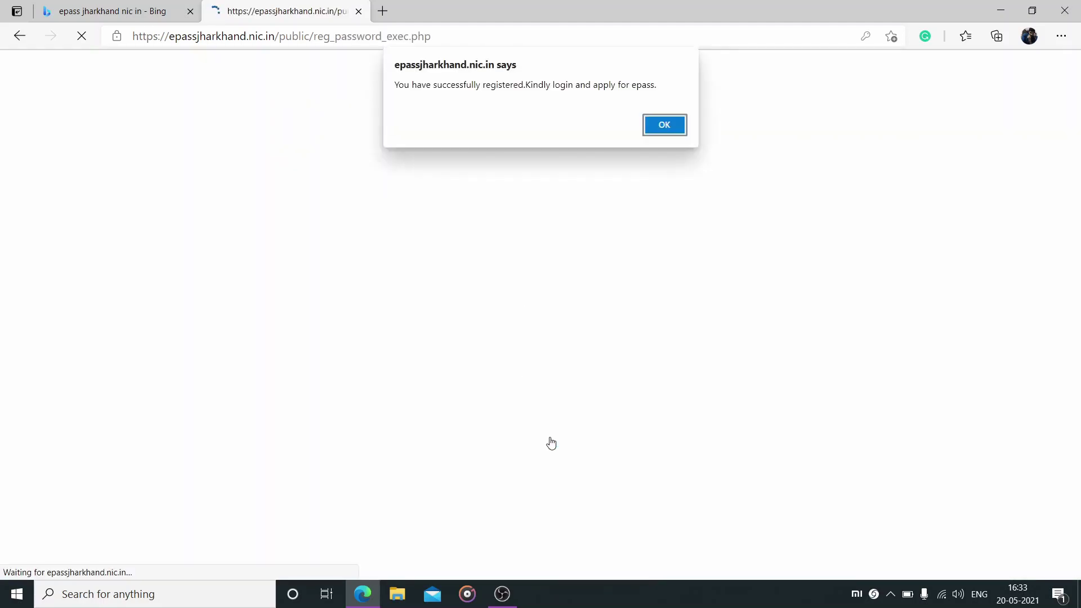
# Dismiss the registration alert and log in with the account password and the shown captcha
pyautogui.click(662, 123)
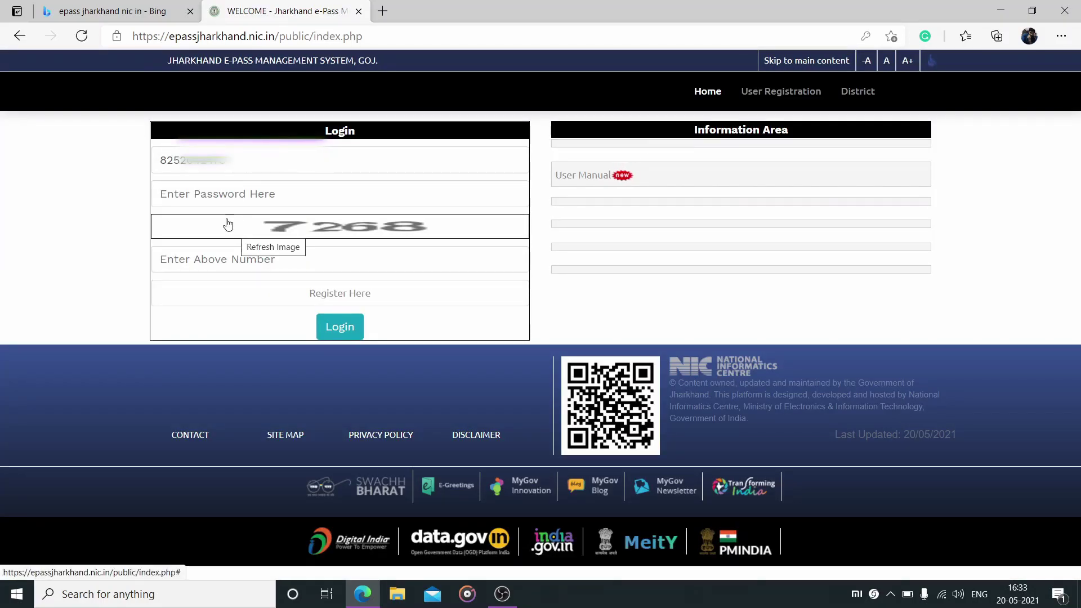
pyautogui.click(214, 194)
pyautogui.hotkey('ctrl', 'v')
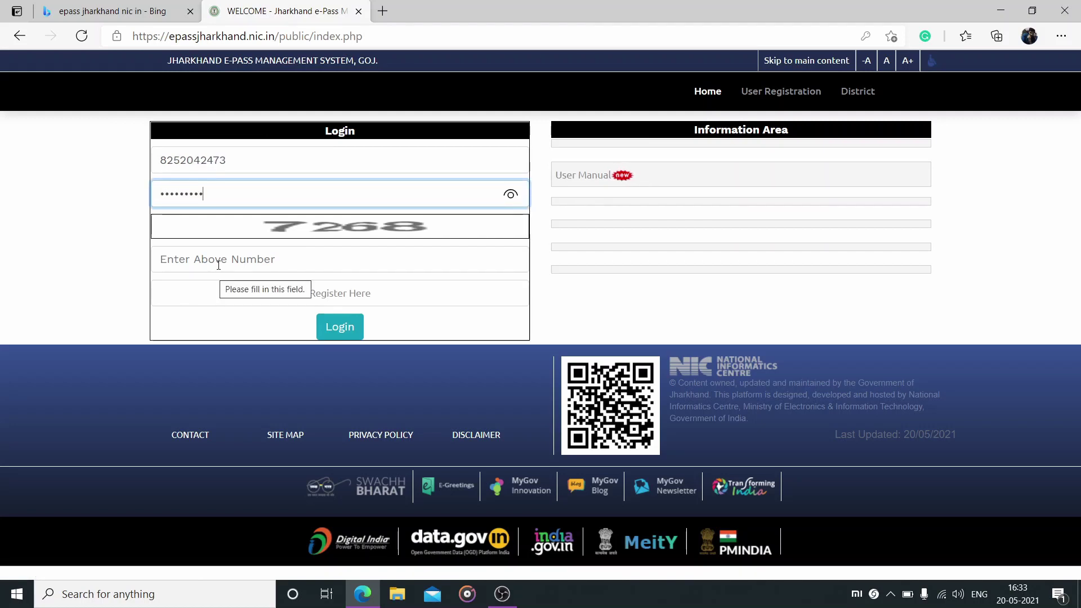
pyautogui.click(217, 261)
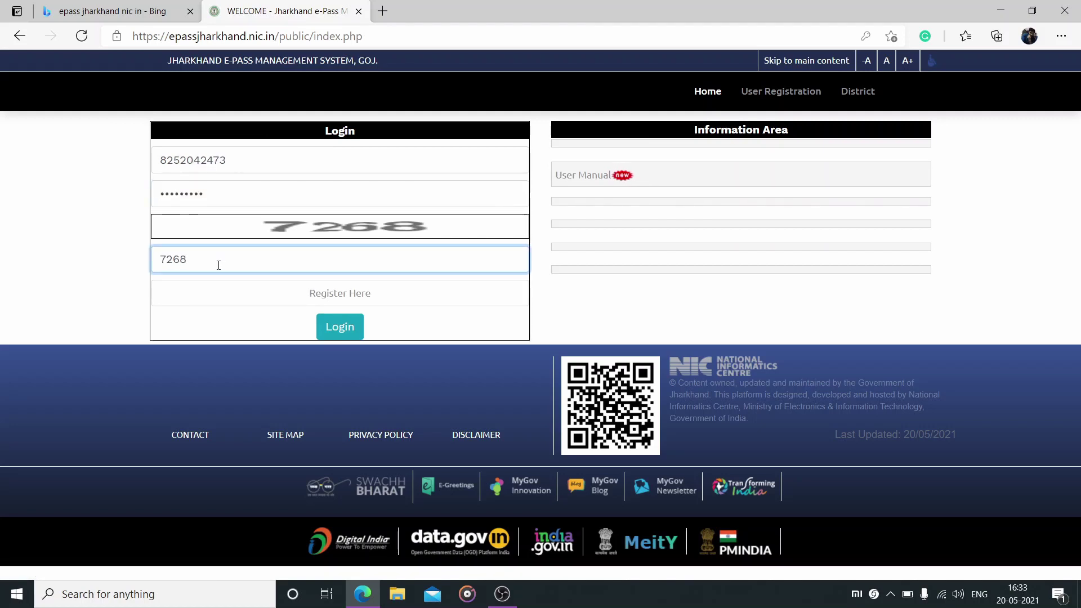
pyautogui.click(346, 329)
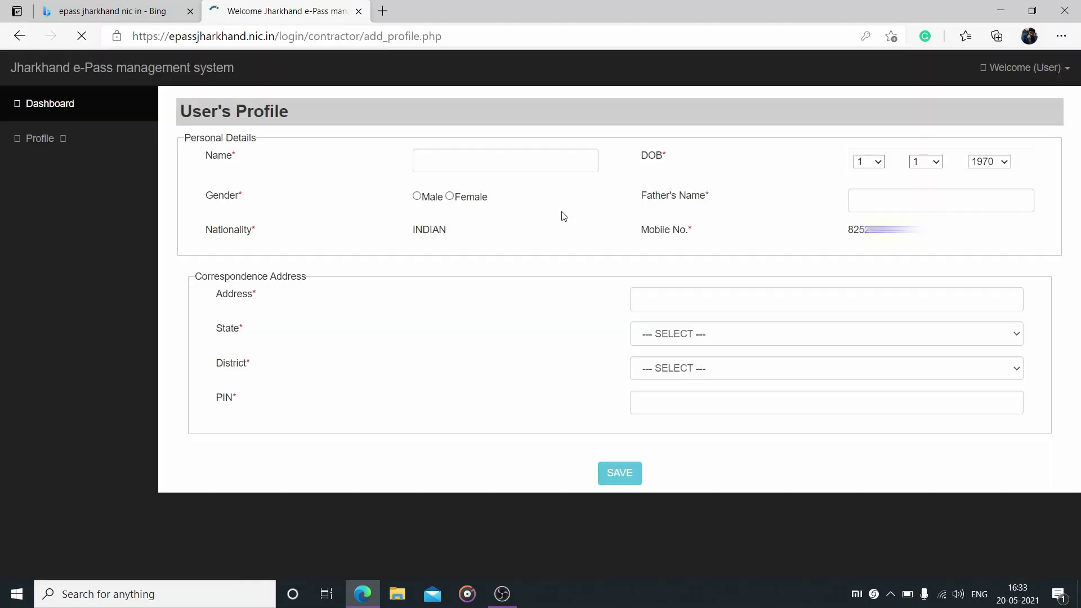
# Fill in the user's full name, birth year 1984, gender Male and the father's name
pyautogui.click(538, 159)
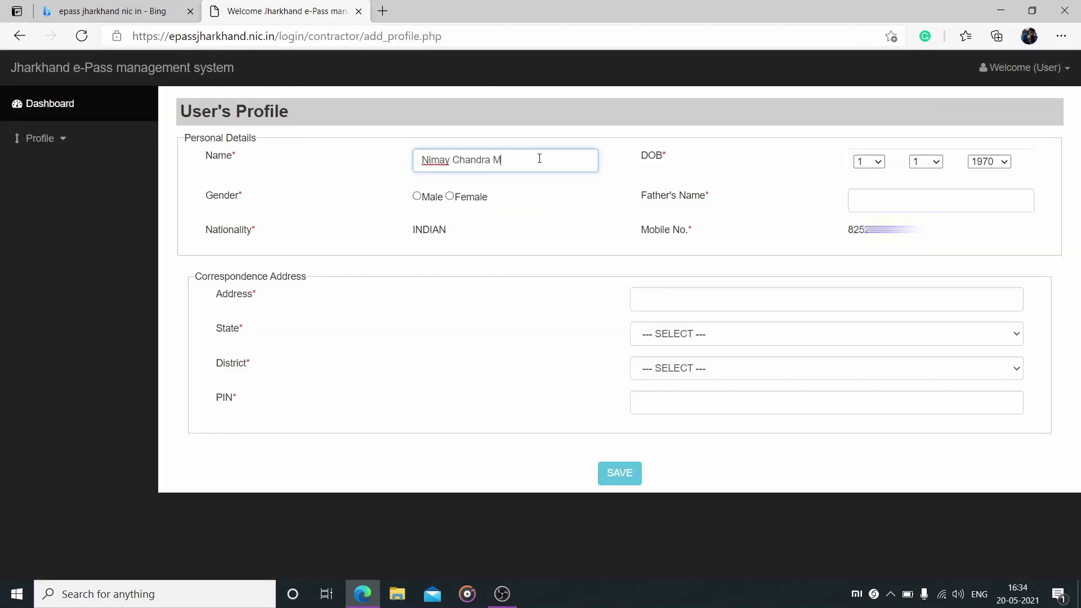
pyautogui.click(989, 162)
pyautogui.scroll(-1, 985, 413)
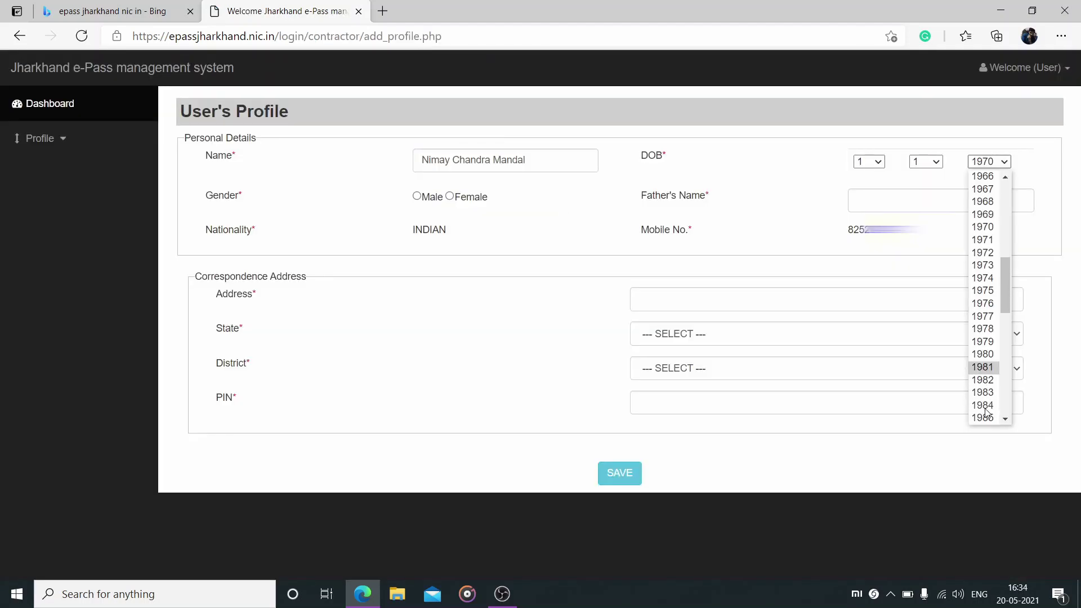
pyautogui.click(984, 411)
pyautogui.click(416, 195)
pyautogui.click(877, 203)
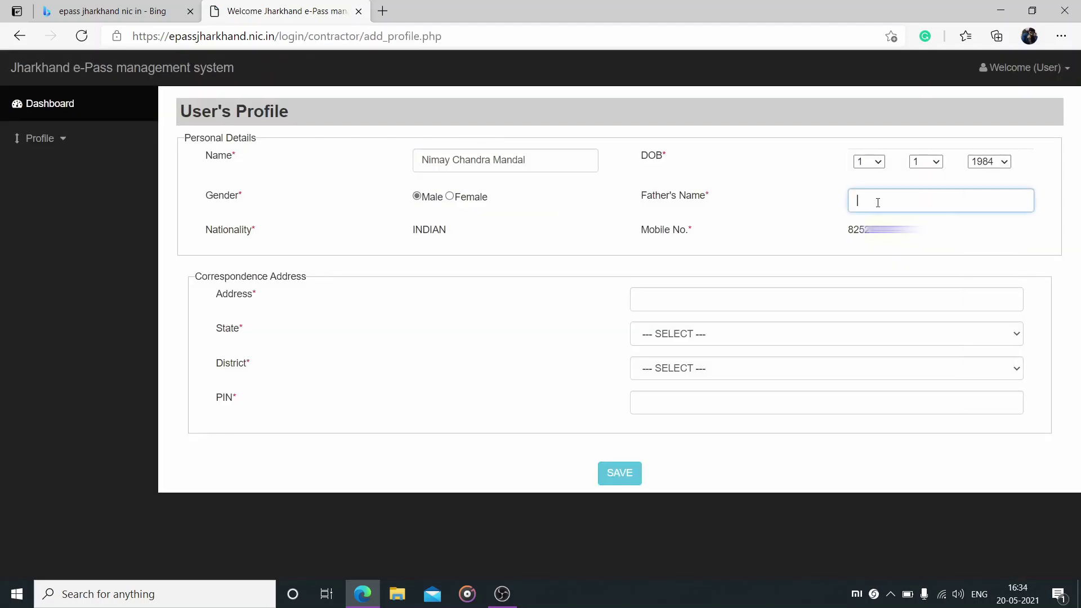
pyautogui.press('Tab')
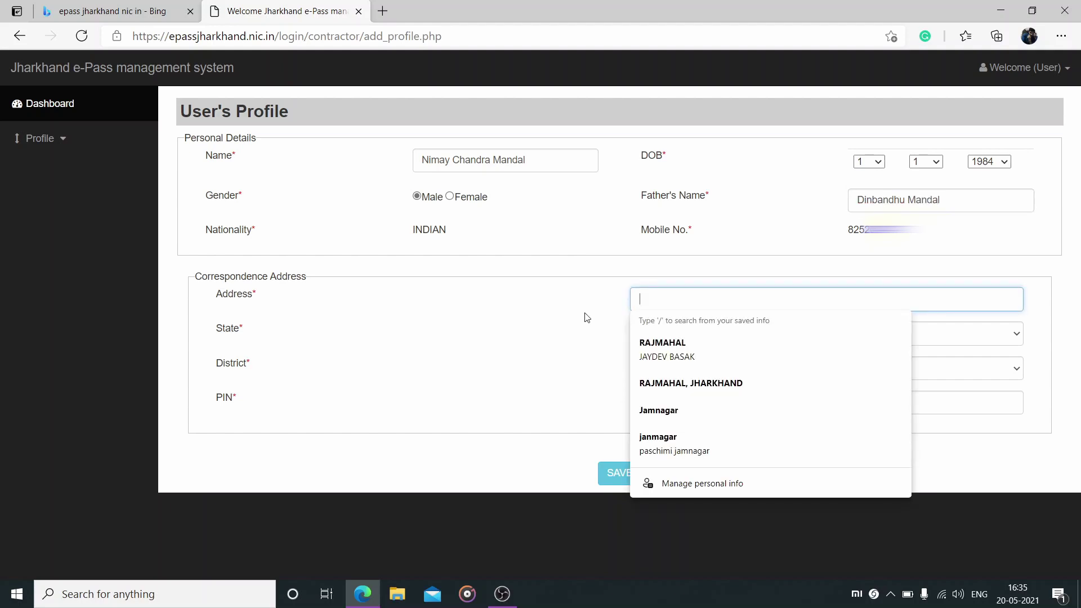
# Enter the correspondence address with state JHARKHAND, district SAHEBGANJ and PIN code, then save the profile
pyautogui.write('Uma')
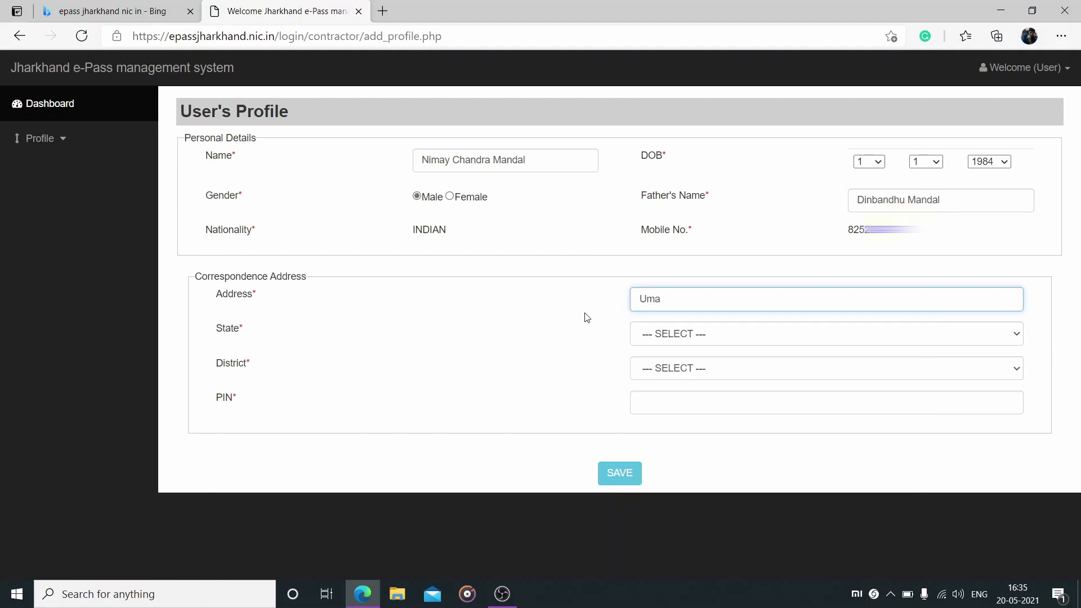
pyautogui.click(704, 338)
pyautogui.scroll(-2, 698, 254)
pyautogui.click(676, 209)
pyautogui.click(677, 372)
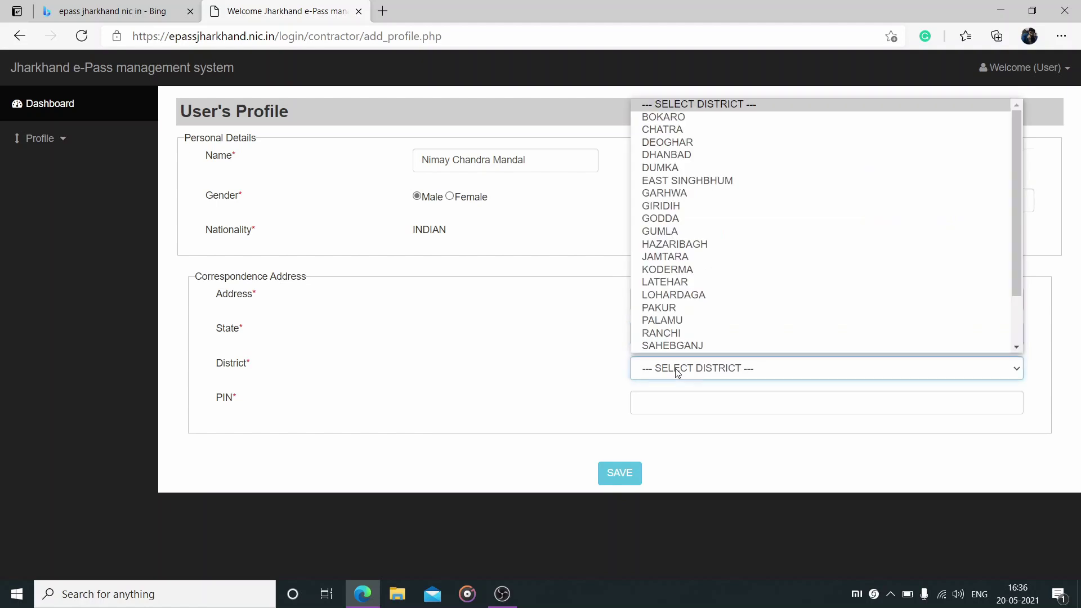
pyautogui.scroll(-1, 675, 349)
pyautogui.click(676, 333)
pyautogui.click(685, 399)
pyautogui.write('8')
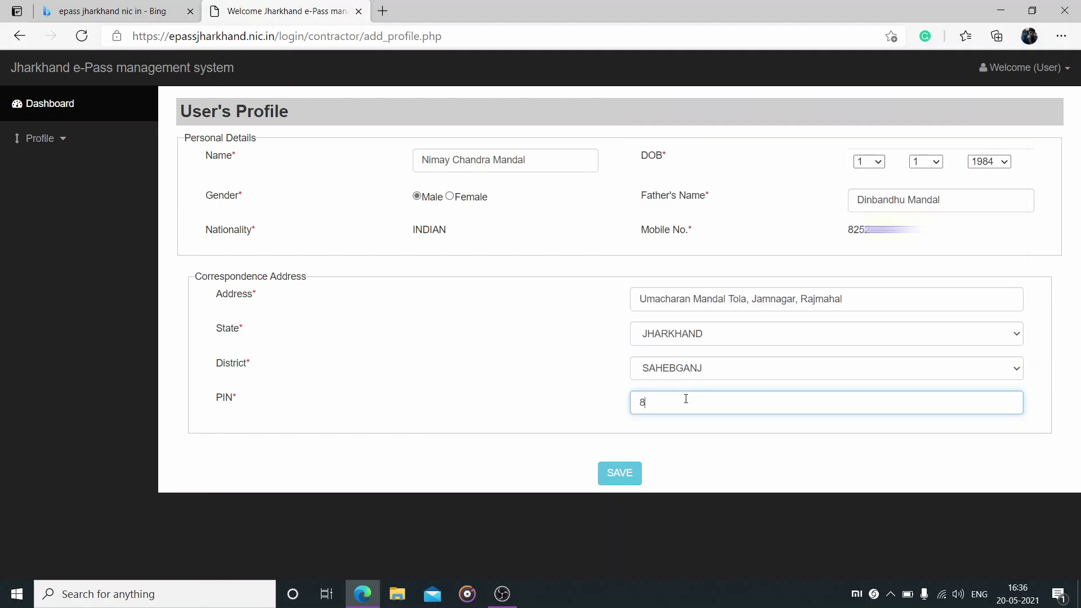
pyautogui.write('16108')
pyautogui.click(630, 471)
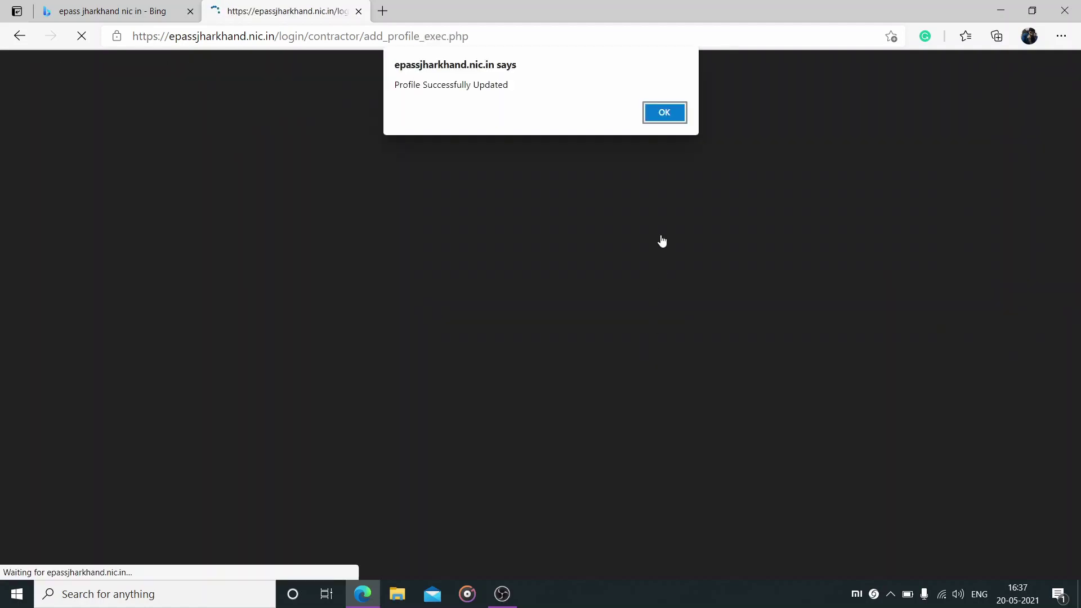
pyautogui.click(657, 110)
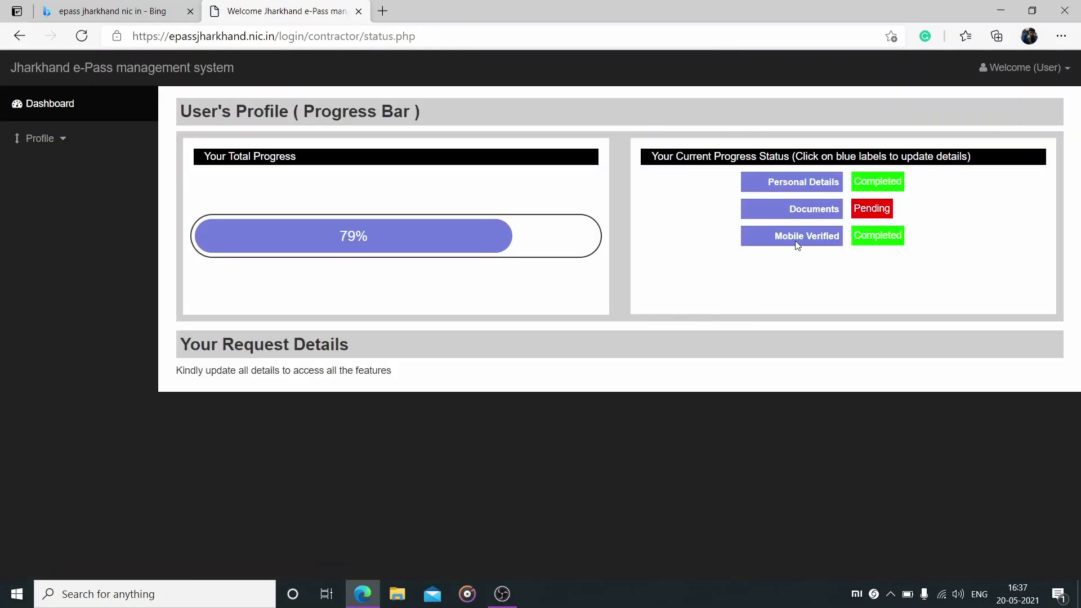
# In Documents, choose Aadhar Card as the ID type, enter the ID number, and save
pyautogui.click(823, 215)
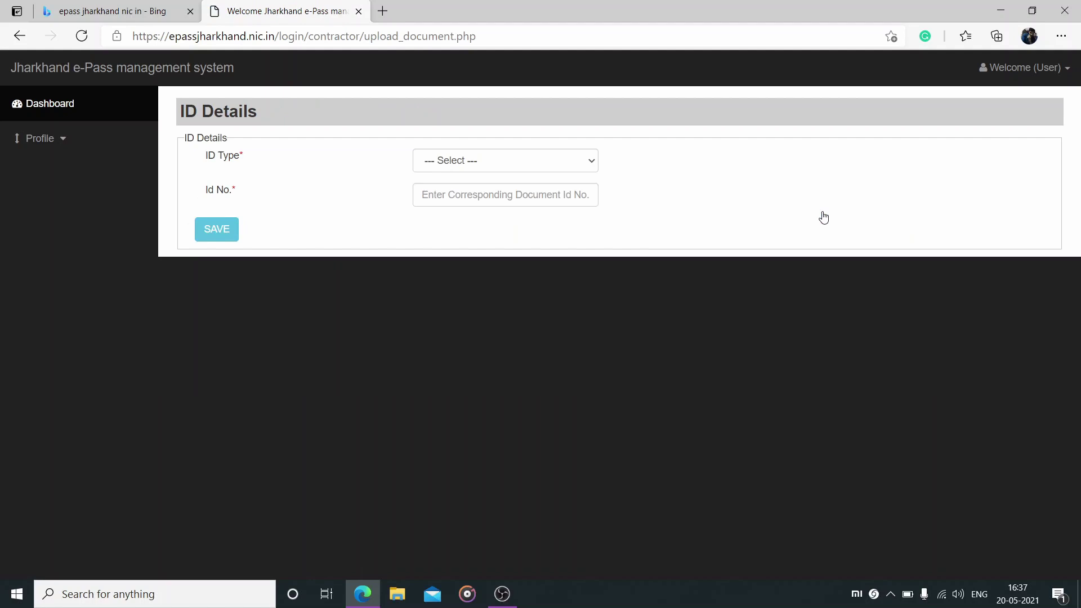
pyautogui.click(513, 169)
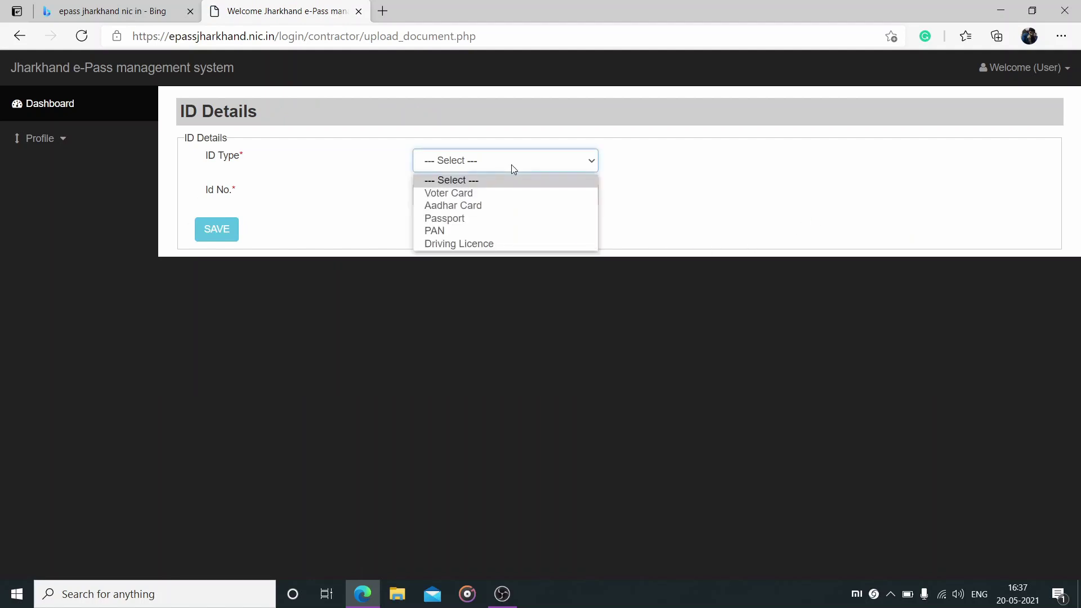
pyautogui.click(468, 207)
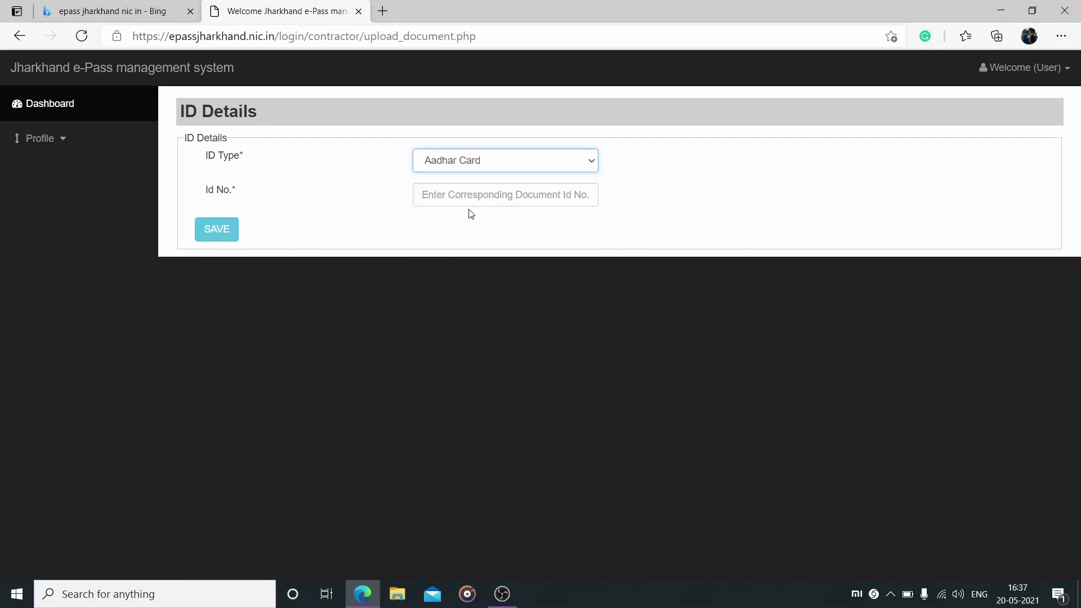
pyautogui.click(470, 197)
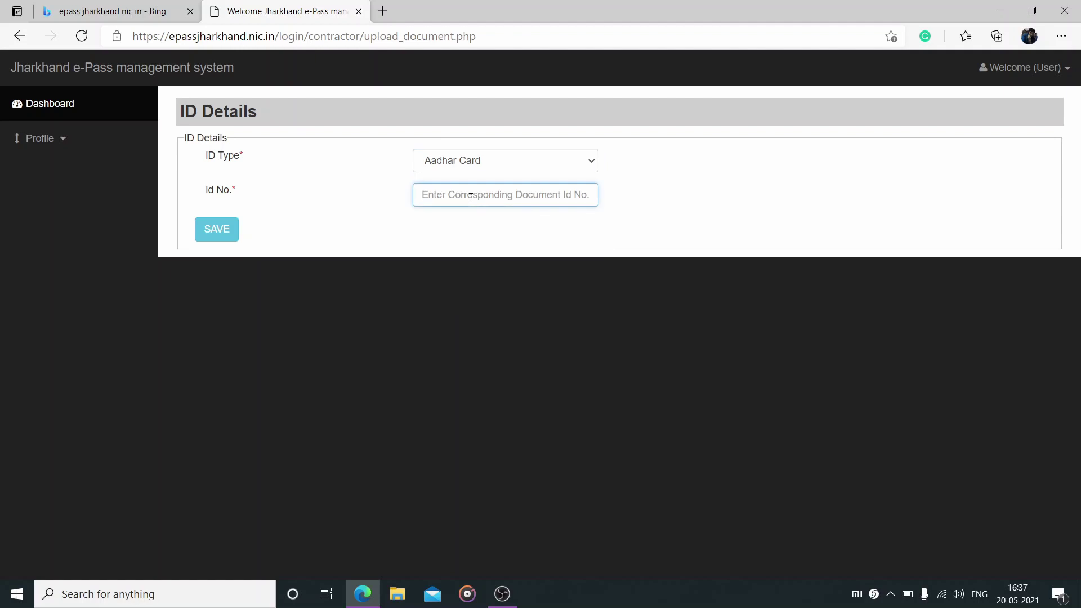
pyautogui.write('81')
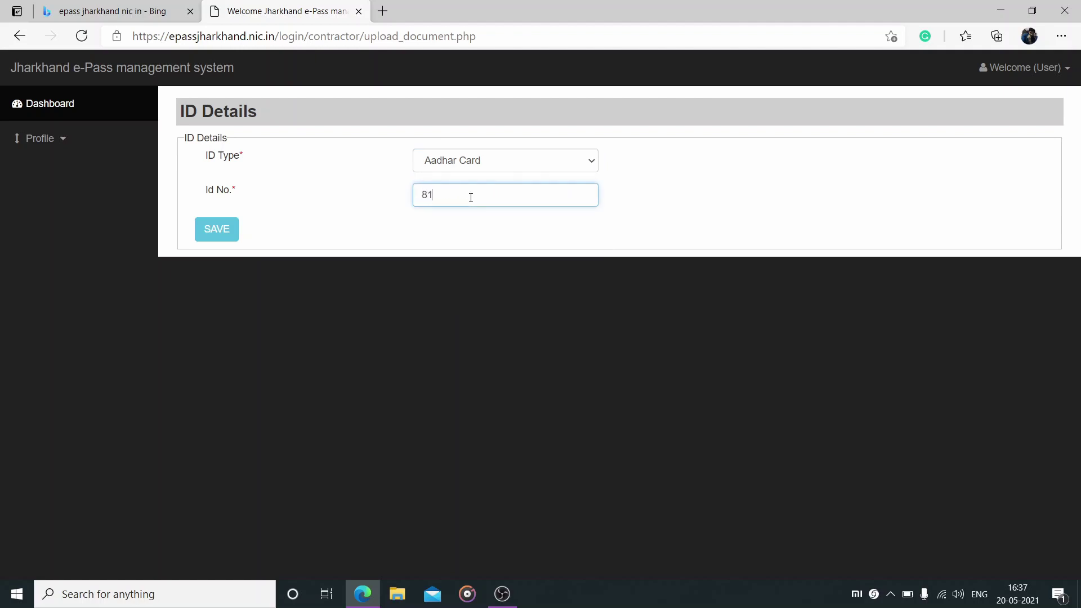
pyautogui.write('2')
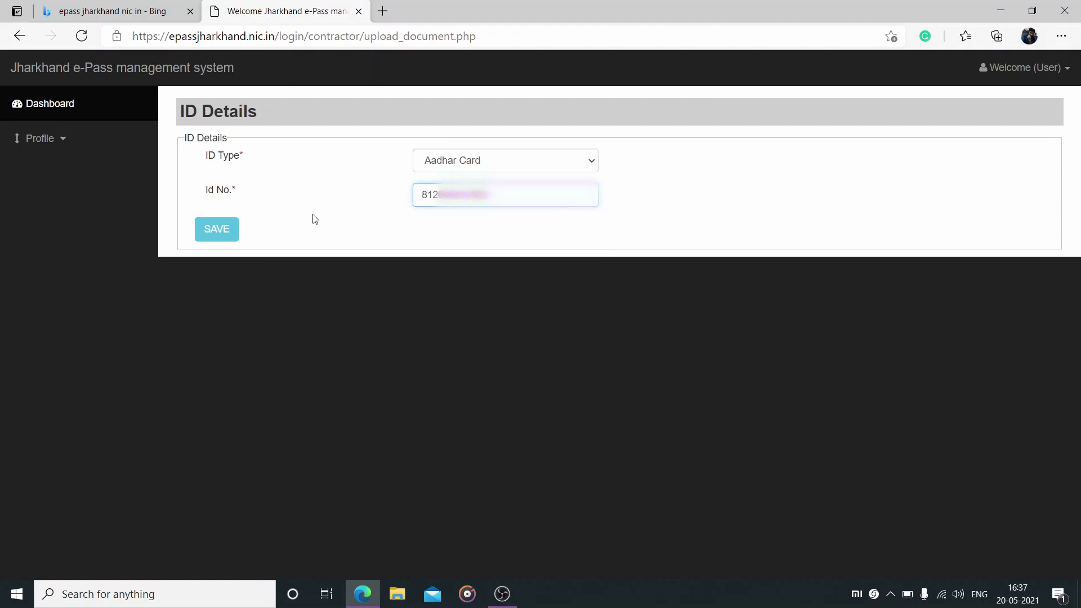
pyautogui.click(216, 230)
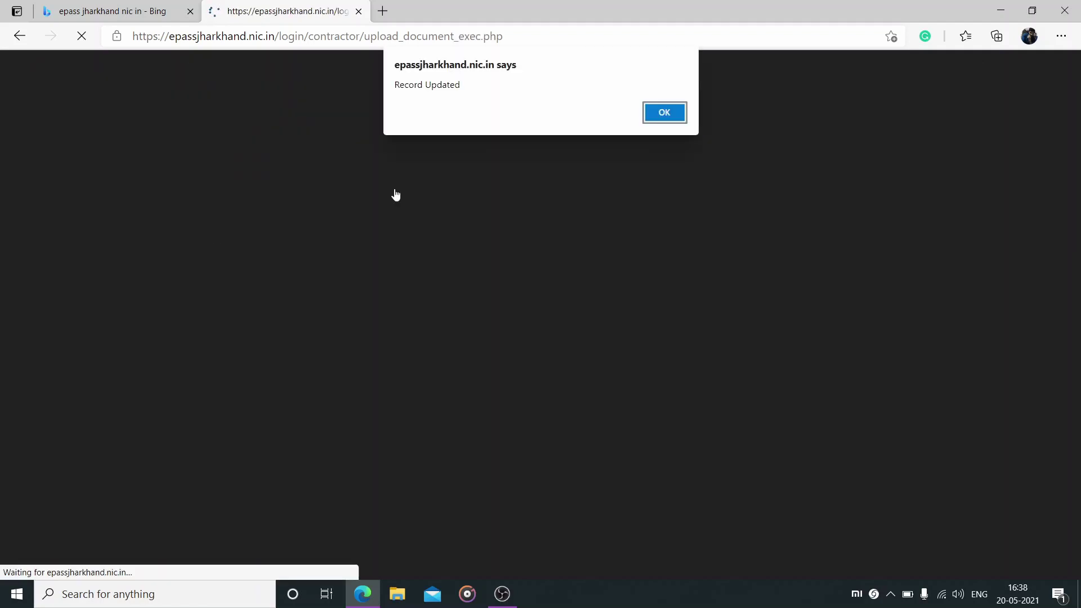
# Dismiss the Record Updated alert and expand the e-Pass menu in the sidebar
pyautogui.click(664, 112)
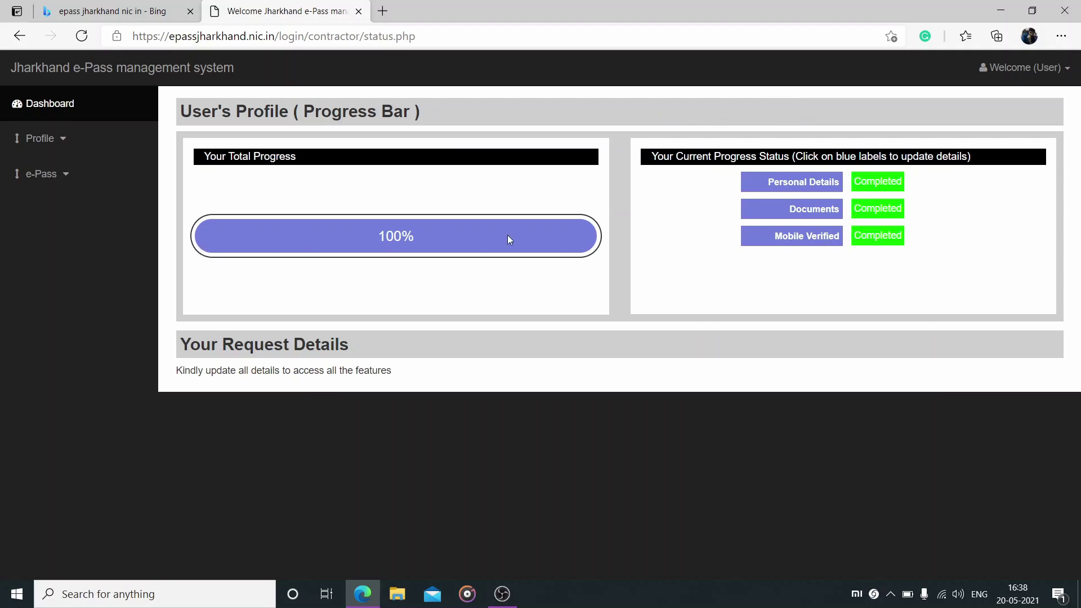
pyautogui.click(62, 175)
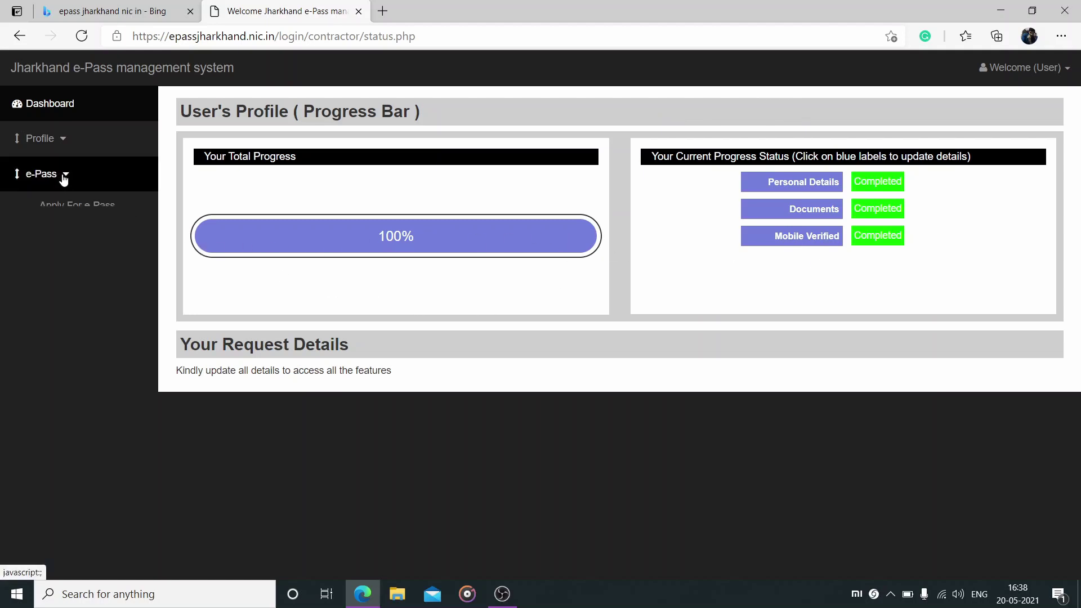
# Apply for an e-Pass with SAHEBGANJ as approving district and Within the District Boundary type
pyautogui.click(73, 206)
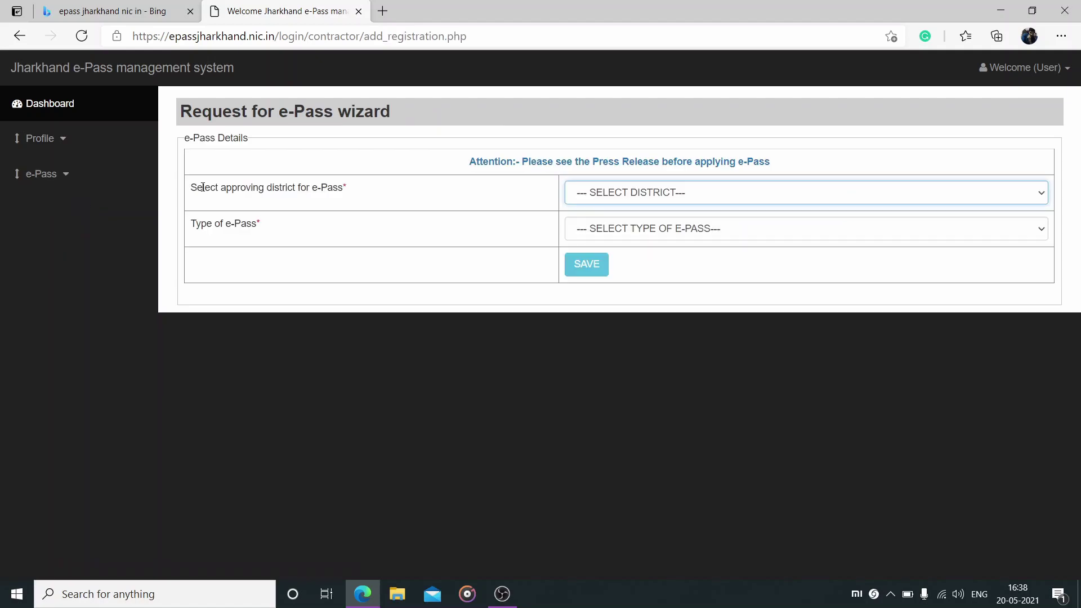
pyautogui.click(637, 197)
pyautogui.click(619, 453)
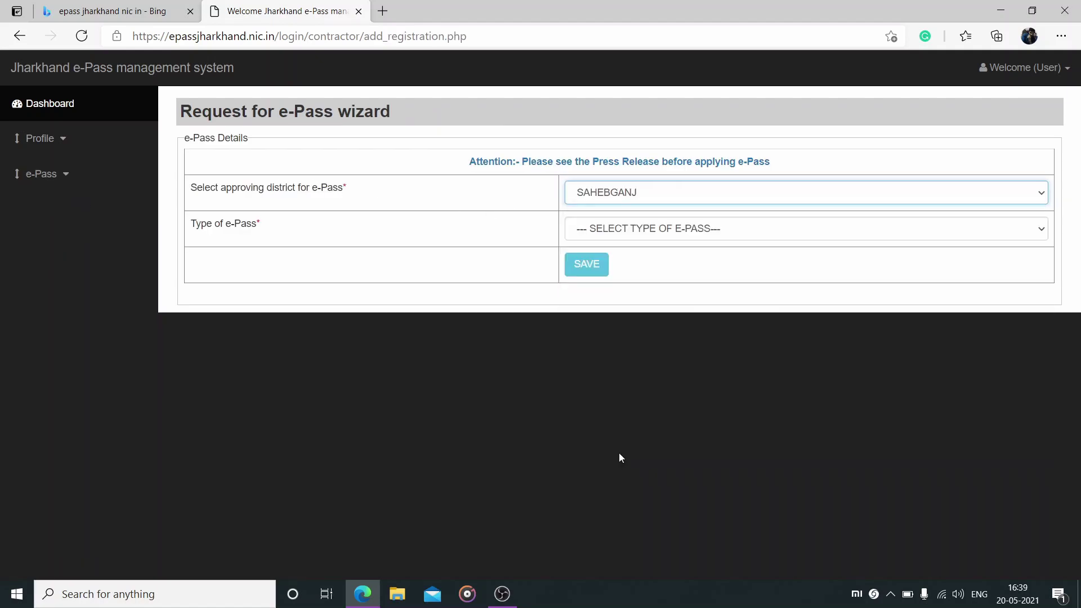
pyautogui.click(595, 228)
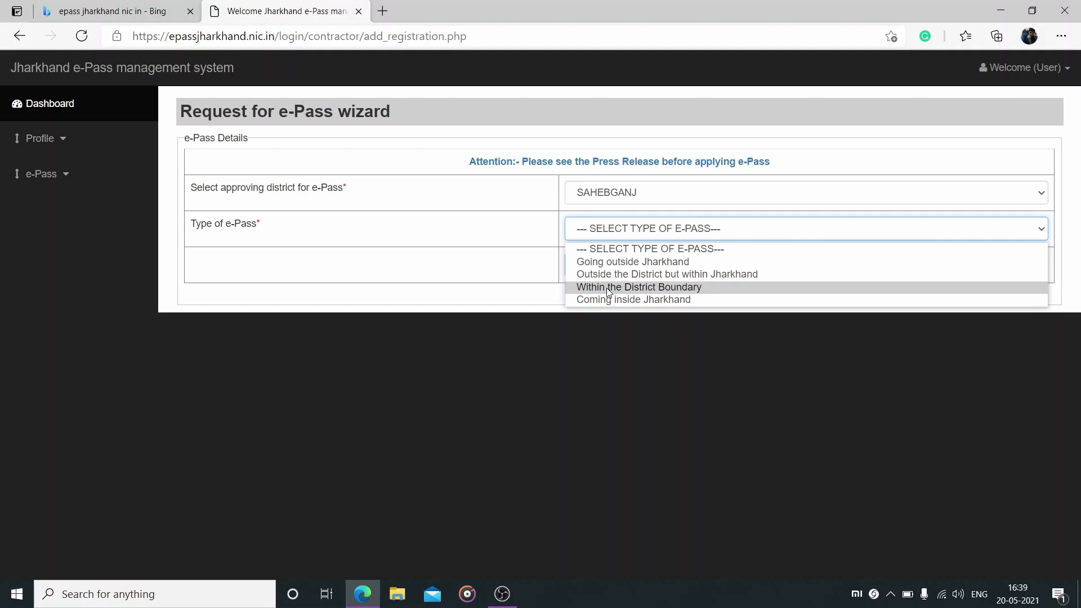
pyautogui.click(607, 289)
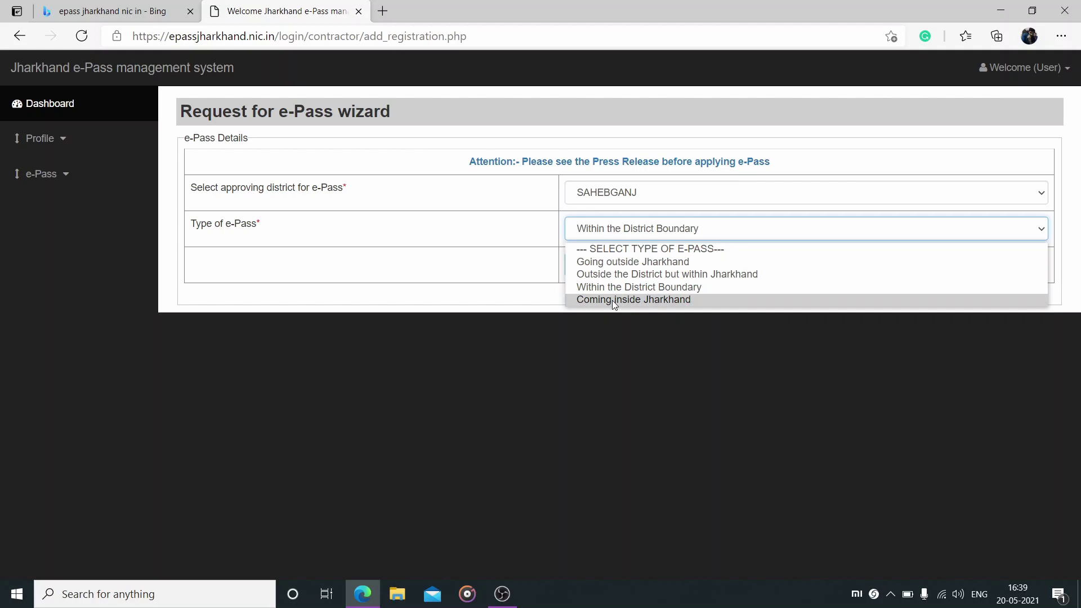
pyautogui.click(603, 287)
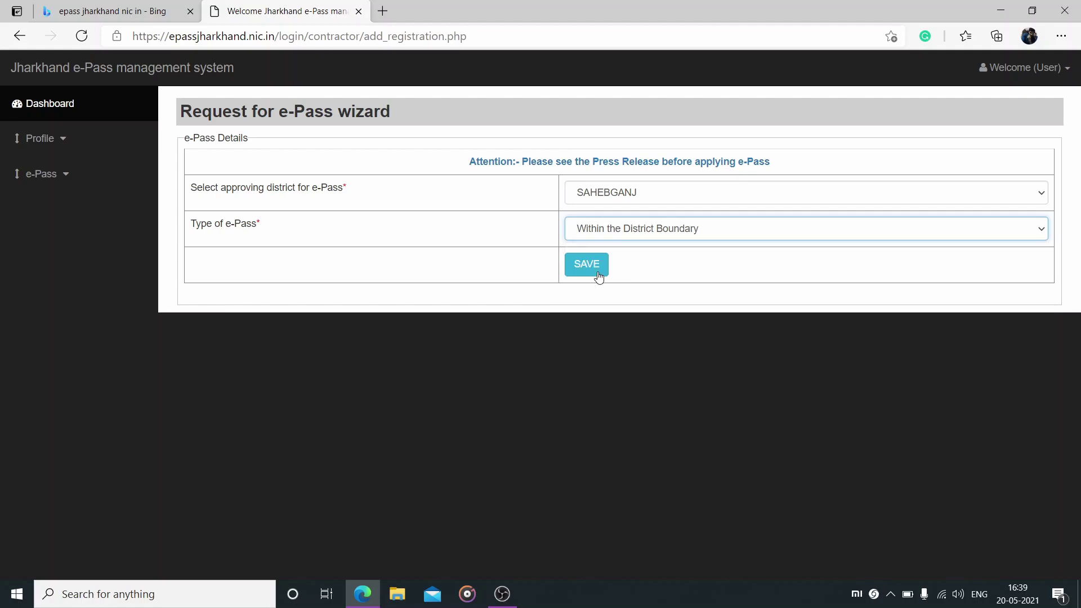
pyautogui.click(599, 275)
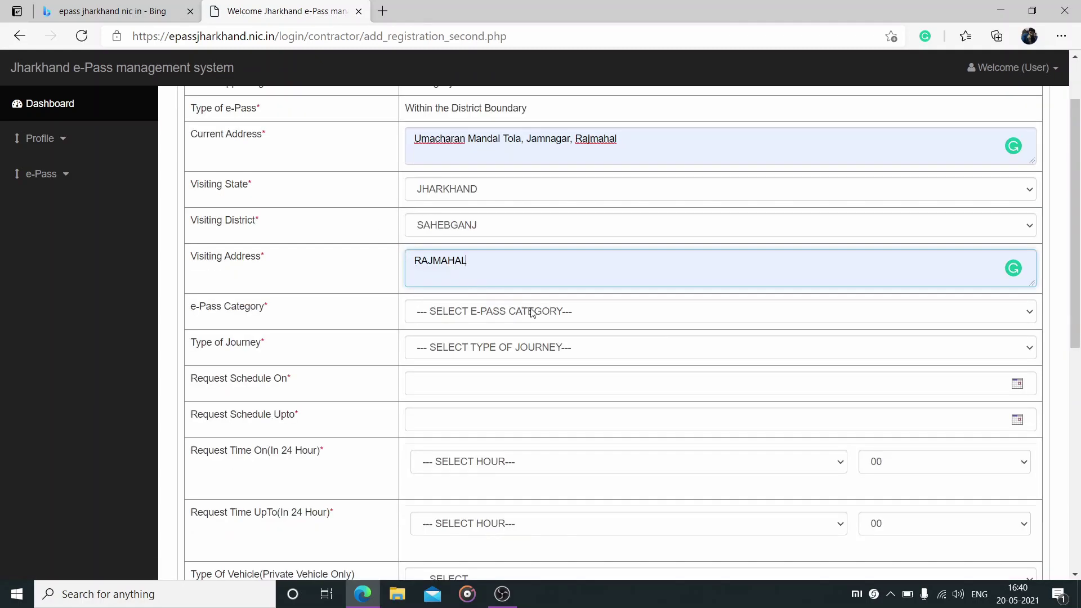
# Set the category to fruit and grocery shop owner/employee and journey type to Visit and Return
pyautogui.click(541, 318)
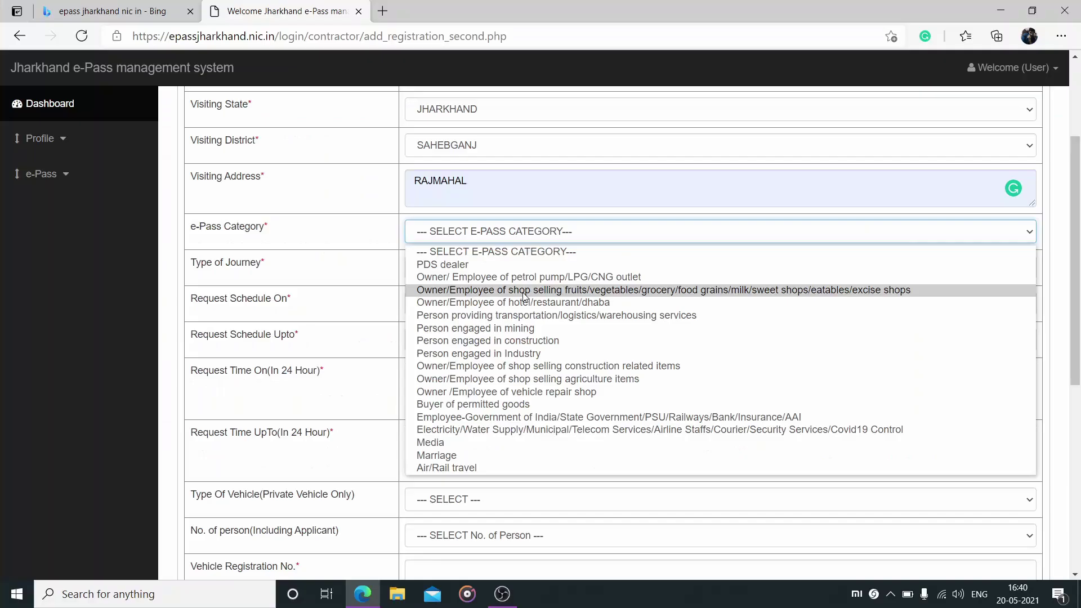
pyautogui.click(235, 205)
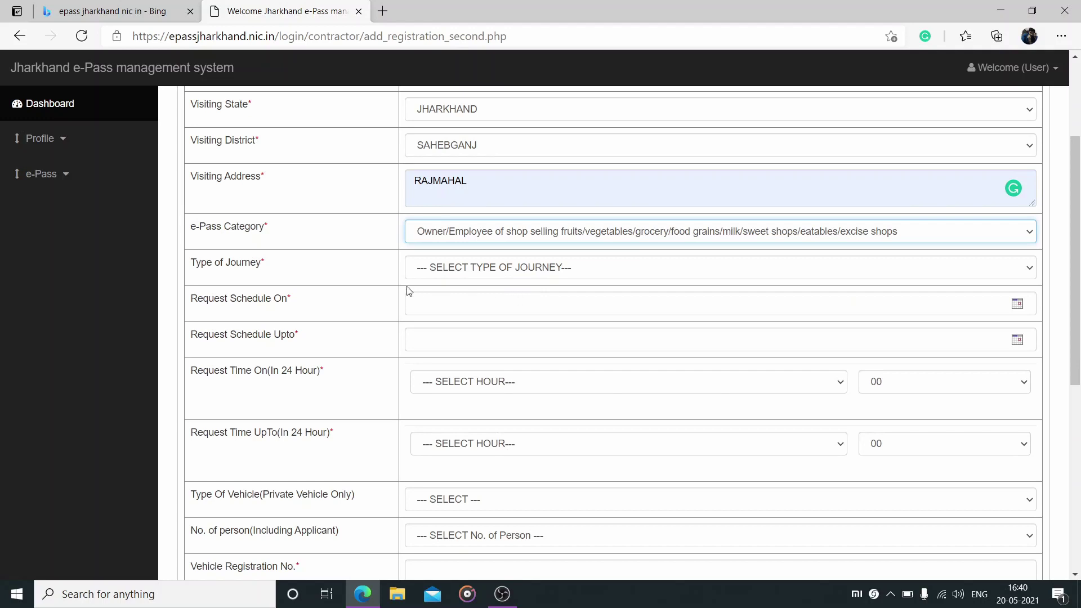
pyautogui.click(473, 266)
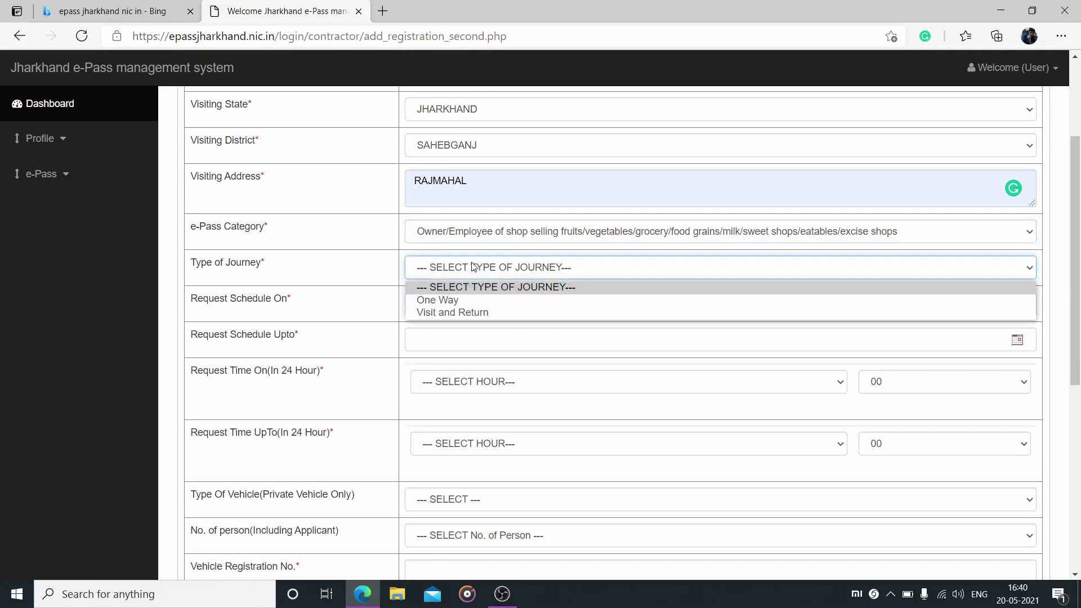
pyautogui.click(458, 314)
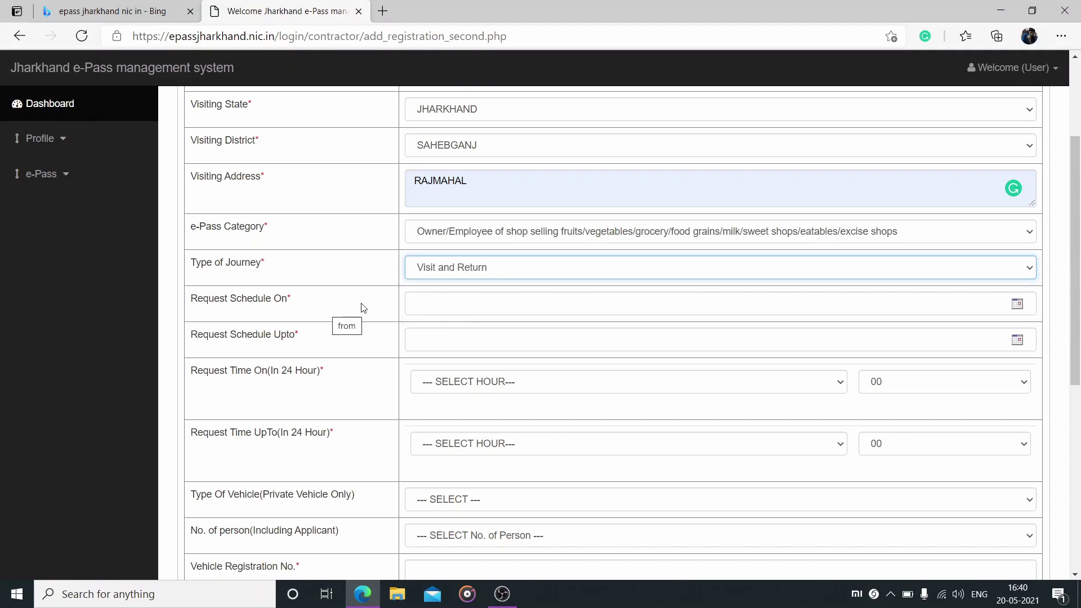
# Schedule the request from 20-05-2021 to 27-05-2021, hours 6 to 21
pyautogui.click(562, 307)
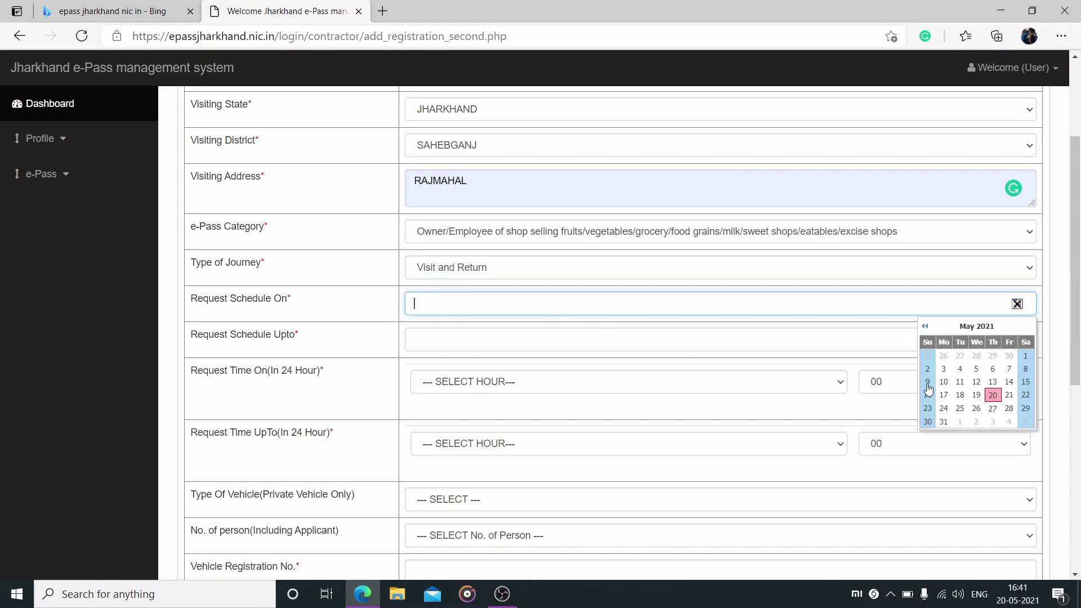
pyautogui.click(993, 396)
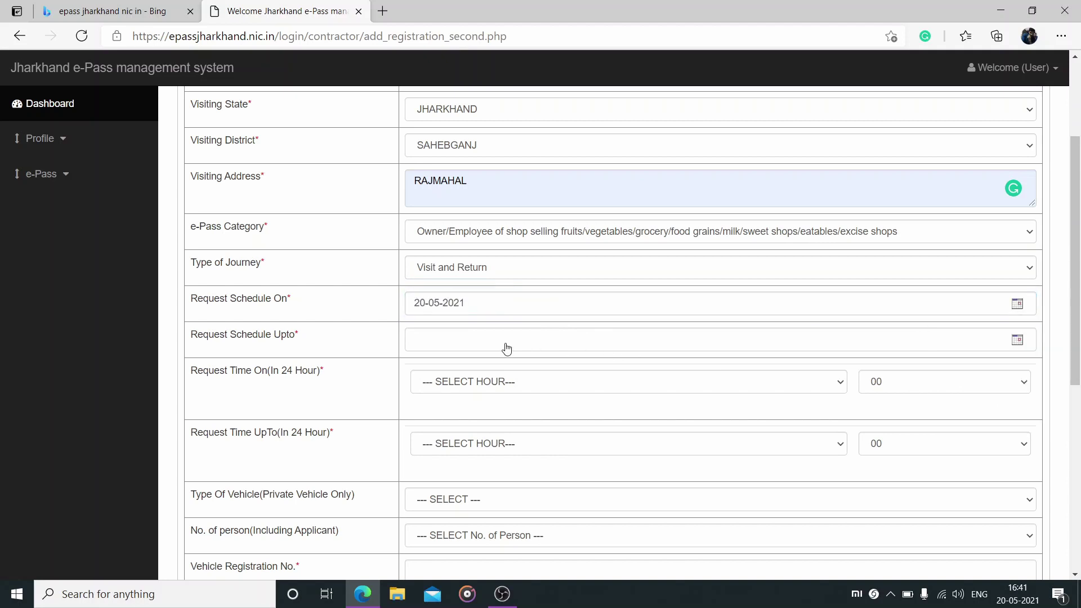
pyautogui.click(468, 345)
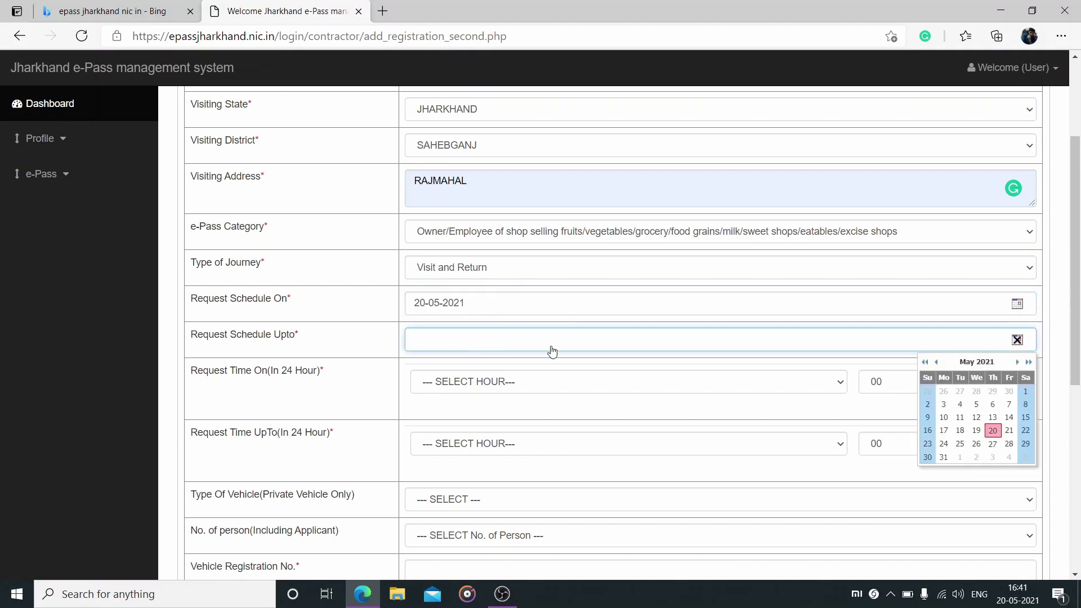
pyautogui.click(991, 447)
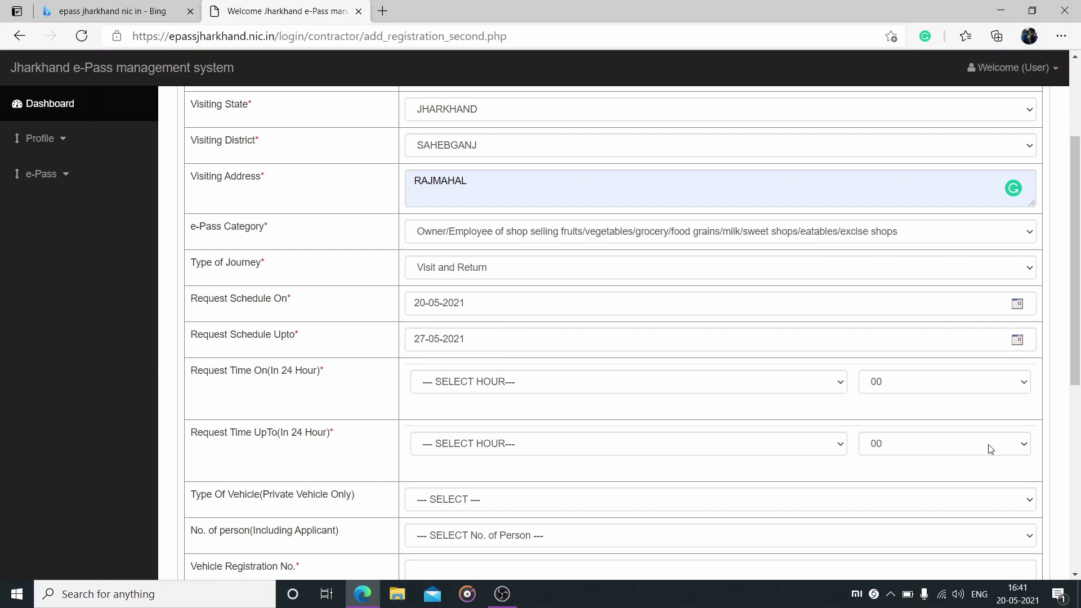
pyautogui.click(503, 385)
pyautogui.click(499, 207)
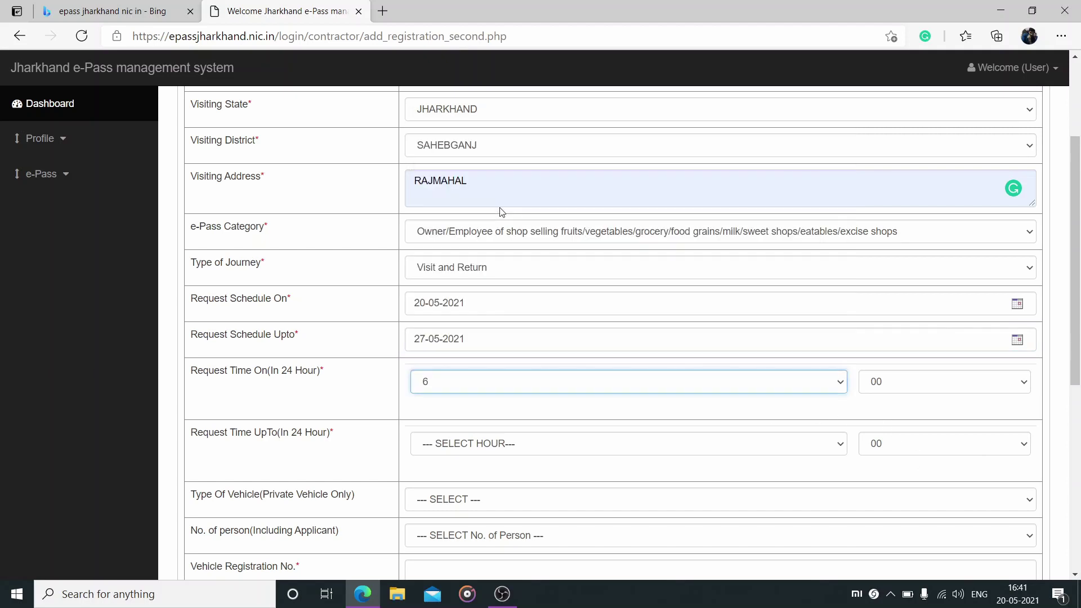
pyautogui.click(603, 446)
pyautogui.scroll(-2, 560, 397)
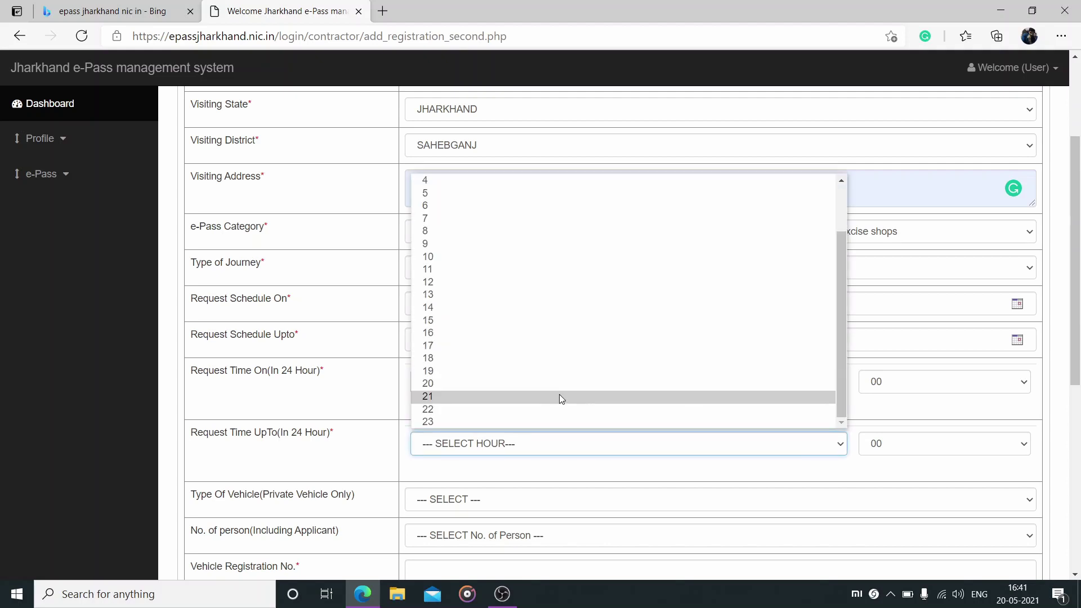
pyautogui.click(560, 397)
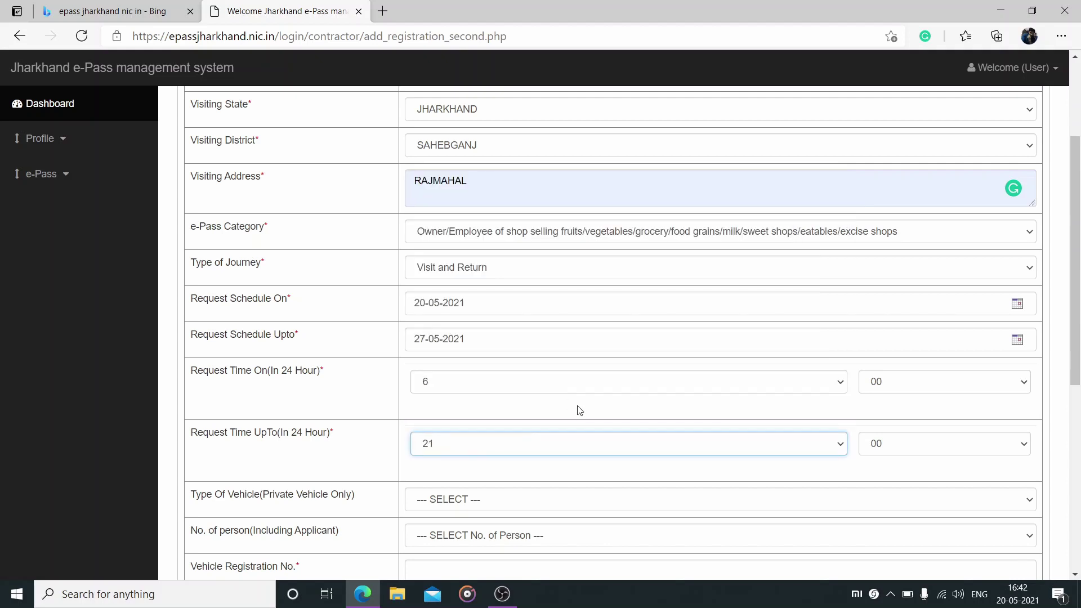
pyautogui.scroll(-1, 580, 410)
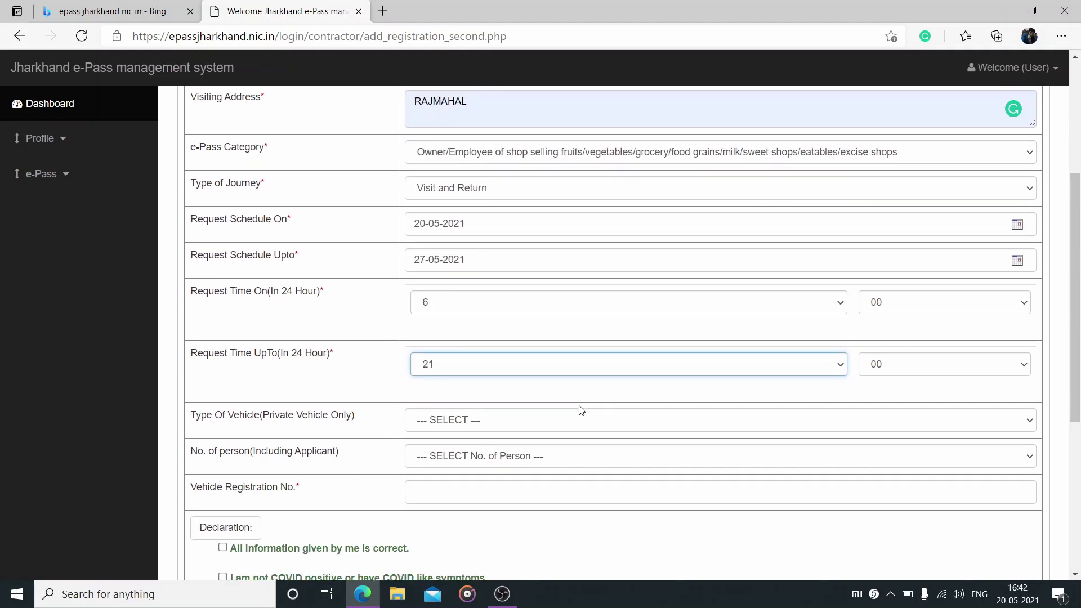
# Choose TWO WHEELER as the vehicle type and enter the vehicle registration number
pyautogui.click(562, 425)
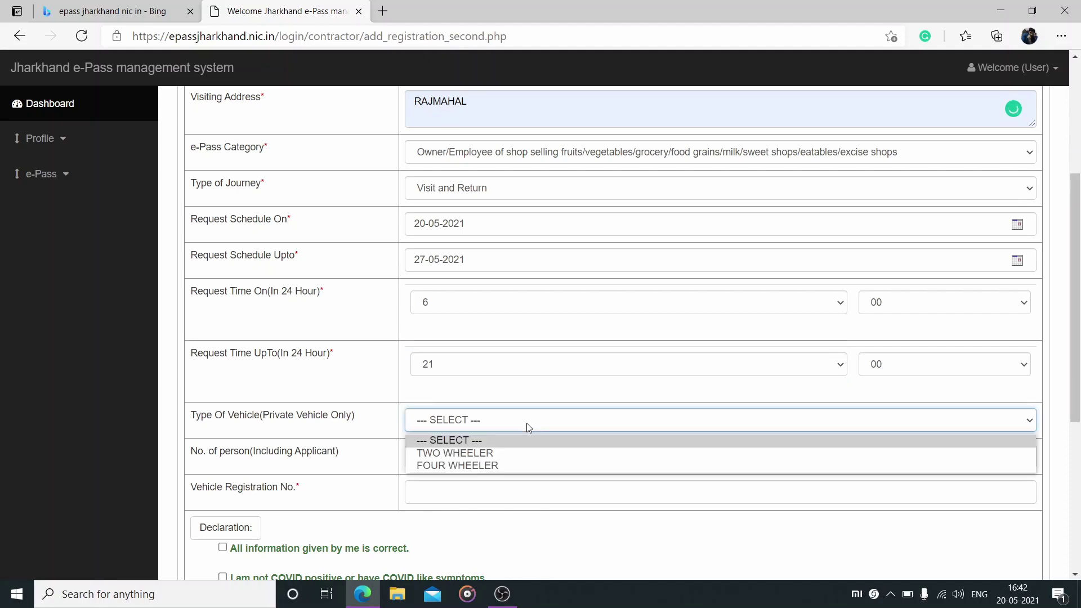
pyautogui.click(502, 451)
pyautogui.scroll(-1, 503, 455)
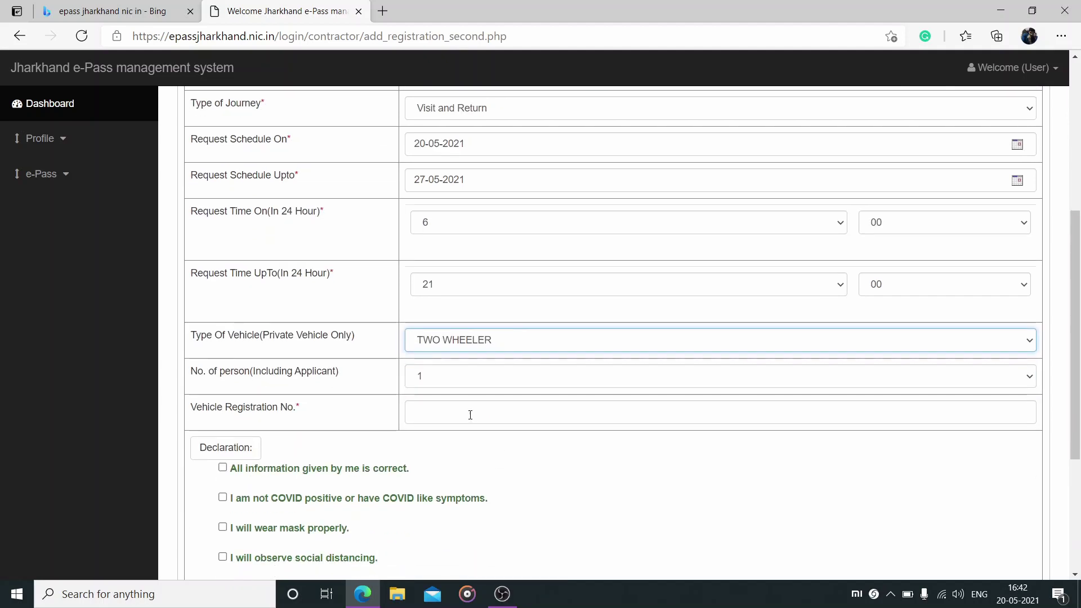
pyautogui.scroll(-1, 468, 414)
pyautogui.click(487, 334)
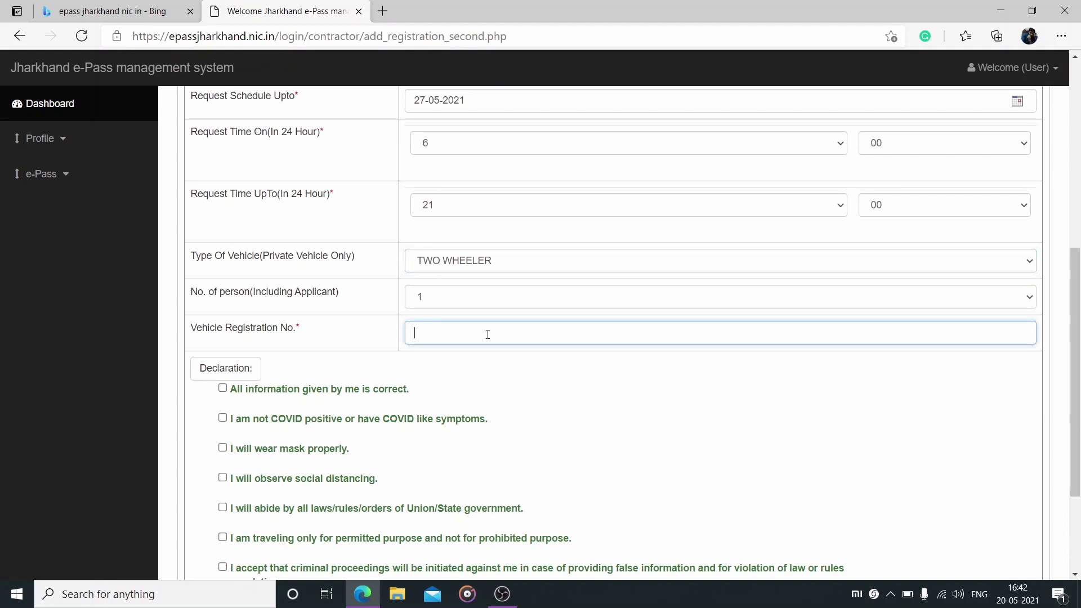
pyautogui.write('JH')
pyautogui.scroll(-2, 484, 338)
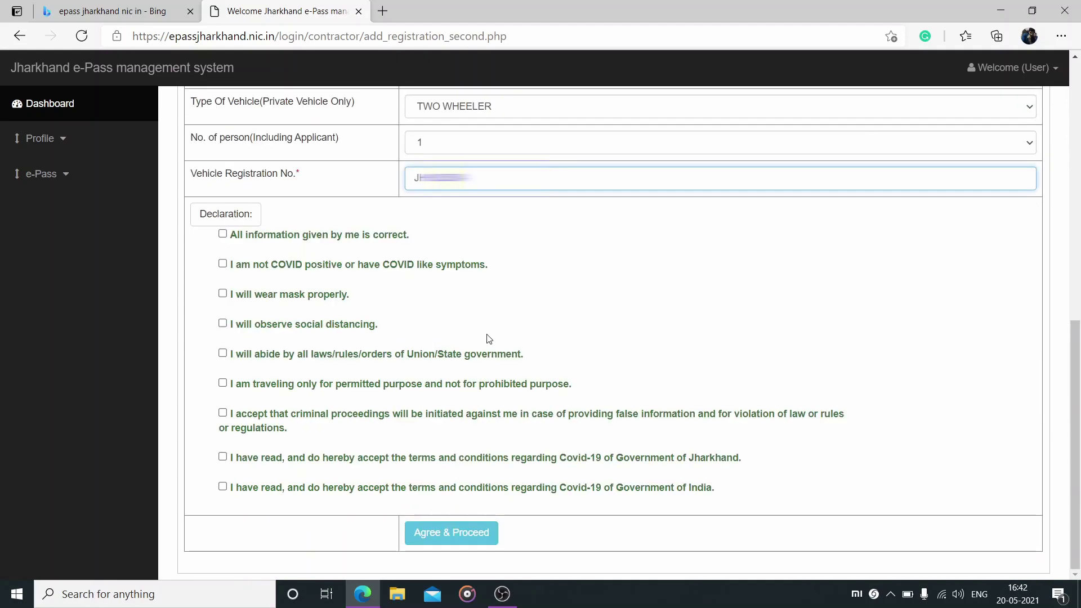
# Tick all nine declaration checkboxes and submit the pass application
pyautogui.click(223, 234)
pyautogui.click(223, 264)
pyautogui.click(223, 293)
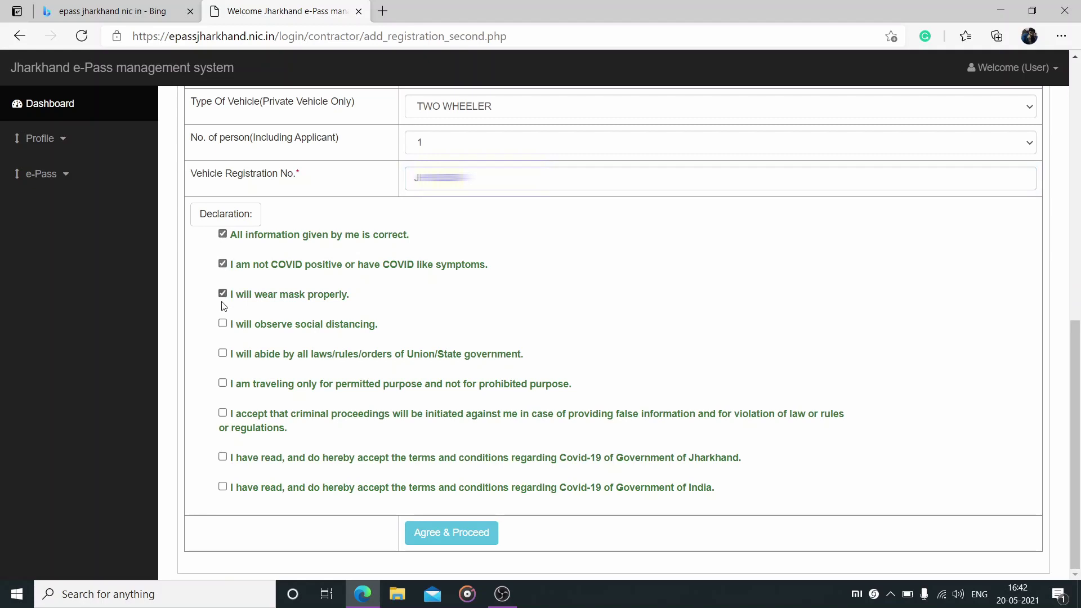
pyautogui.click(222, 324)
pyautogui.click(222, 354)
pyautogui.click(222, 383)
pyautogui.click(222, 413)
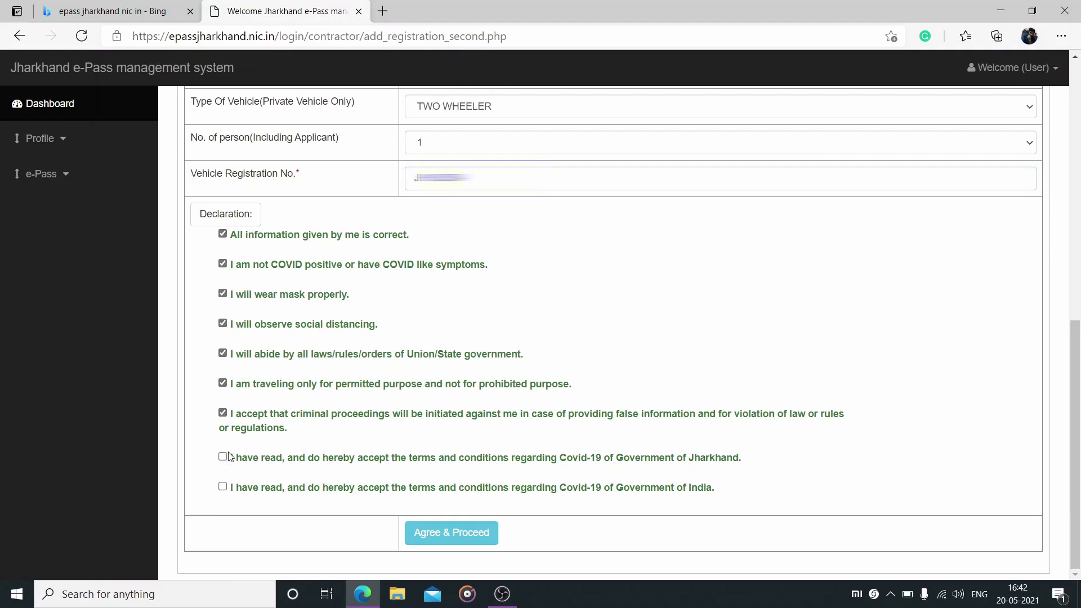
pyautogui.click(222, 456)
pyautogui.click(222, 486)
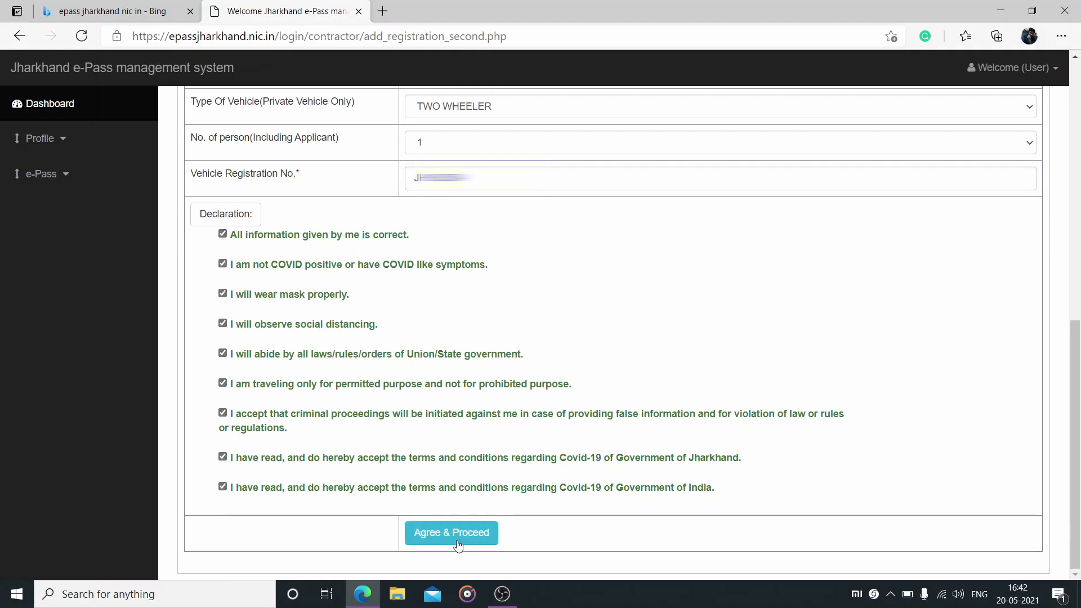
pyautogui.click(458, 533)
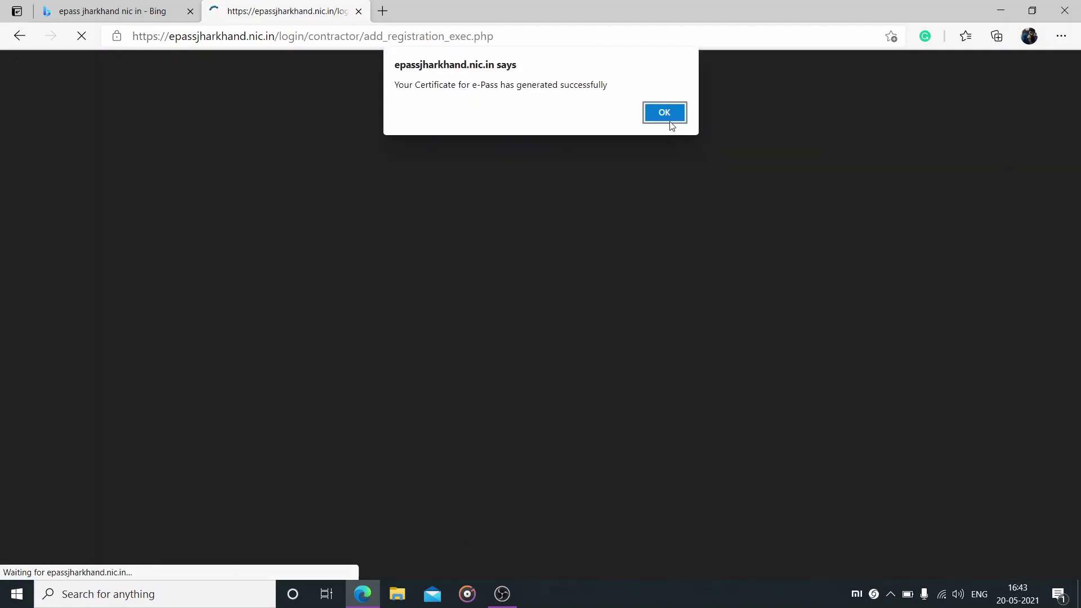
# Open the issued pass from Download e-Pass and print the Intra District Vehicle Permit certificate
pyautogui.click(665, 115)
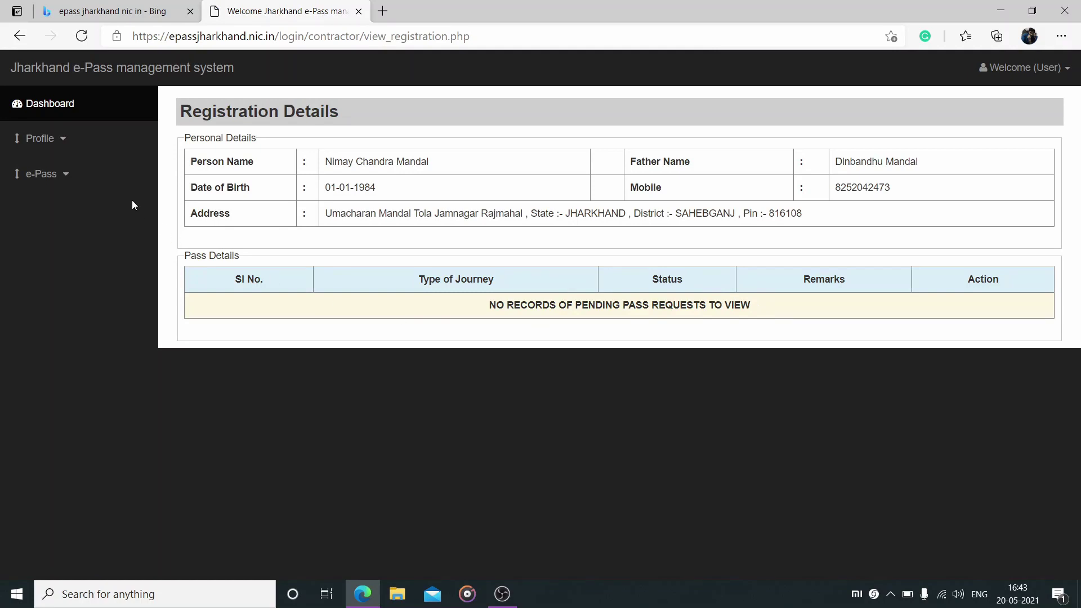
pyautogui.click(52, 173)
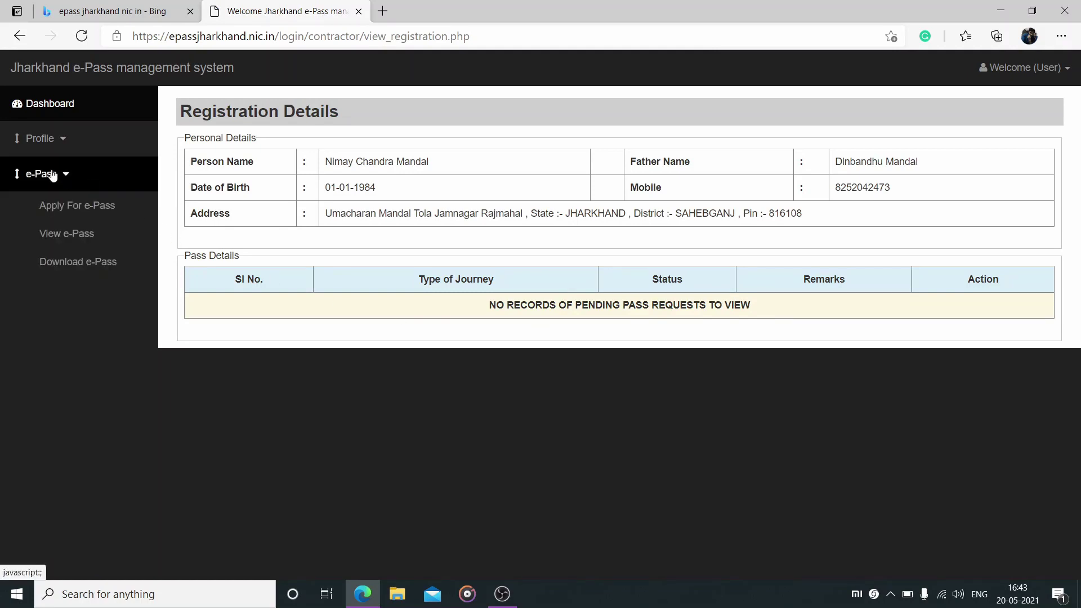
pyautogui.click(89, 264)
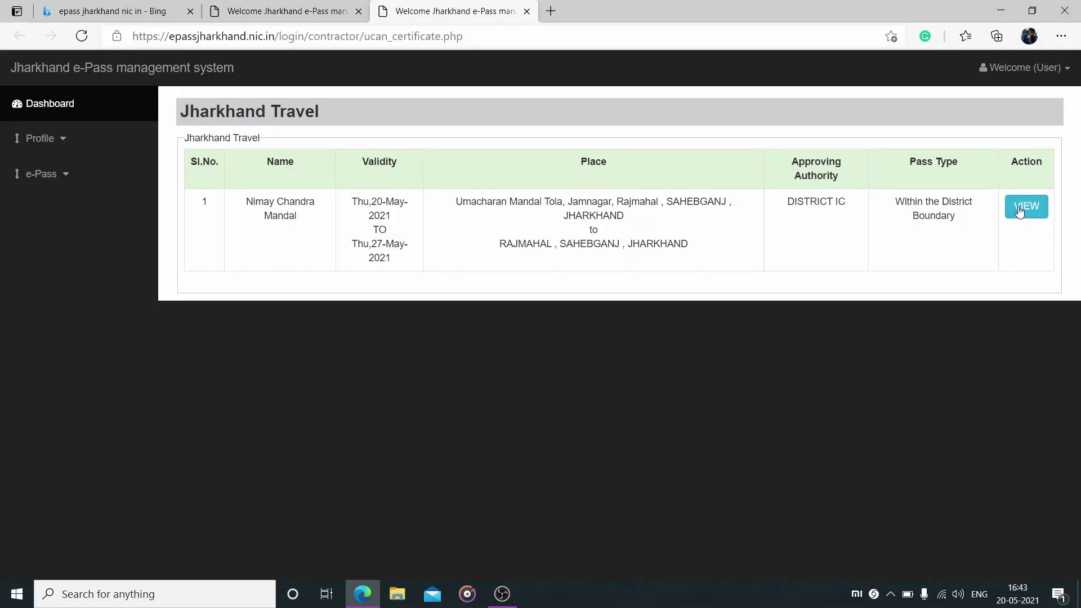
pyautogui.click(1019, 208)
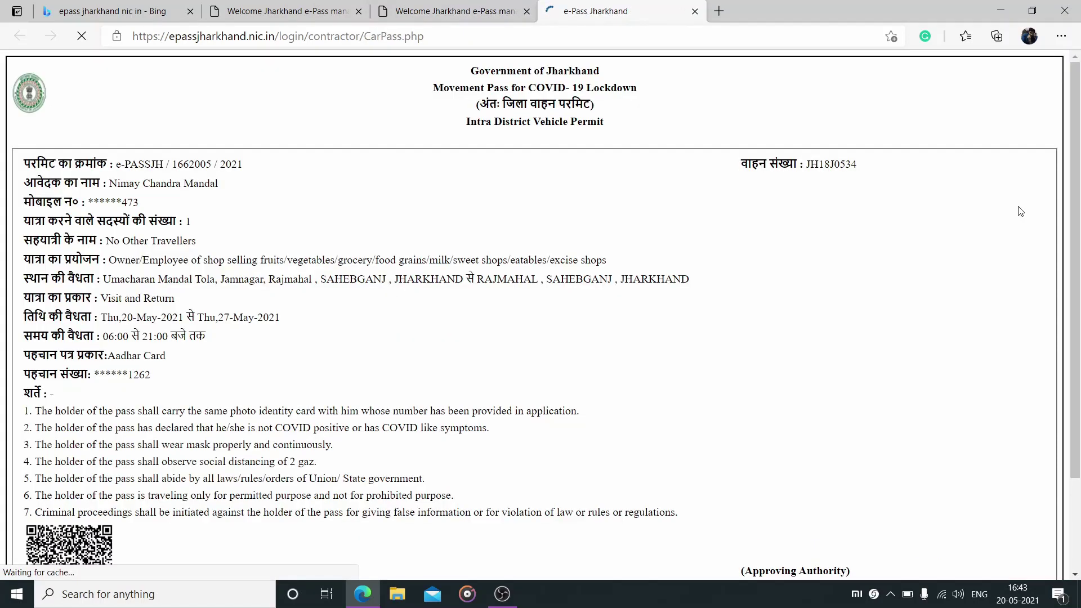
pyautogui.scroll(-3, 573, 493)
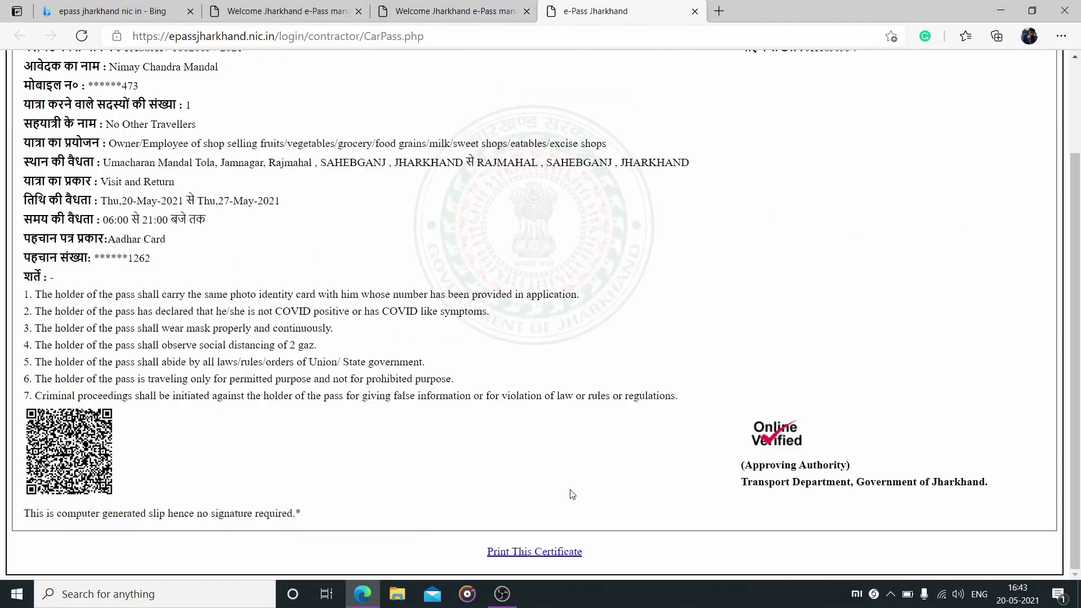
pyautogui.click(527, 552)
pyautogui.click(665, 125)
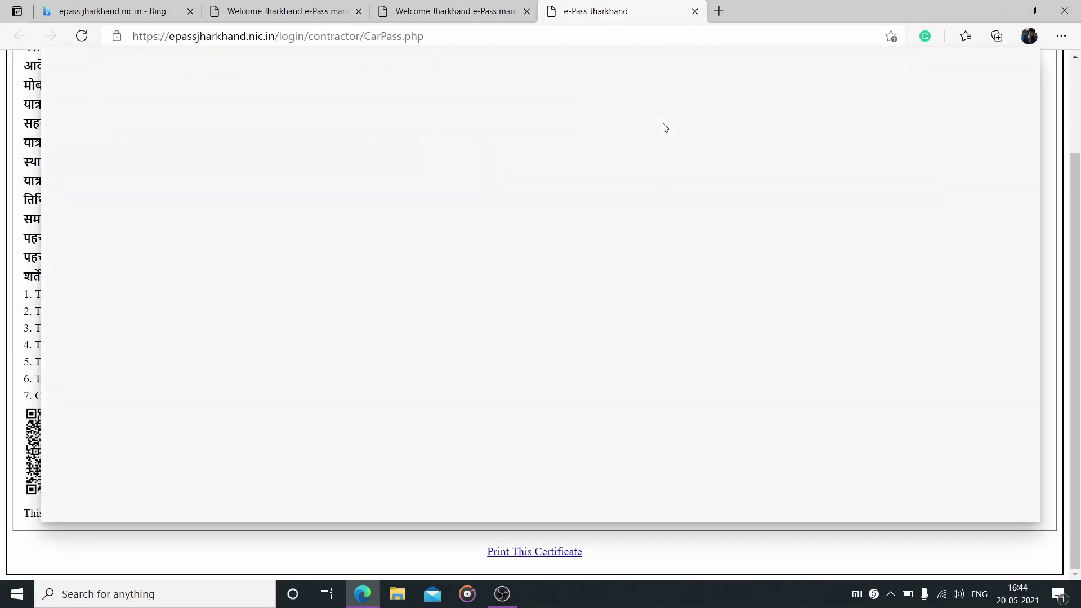